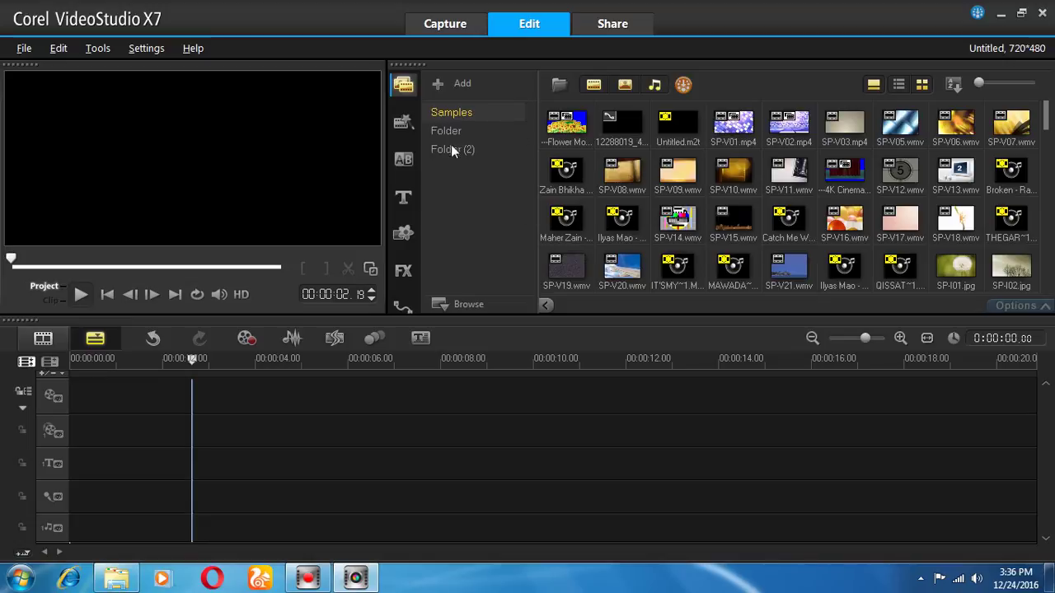
Step: Place the SP-V01.mp4 sample clip at the start of the overlay track and fit it to the screen
drag(733, 125, 120, 435)
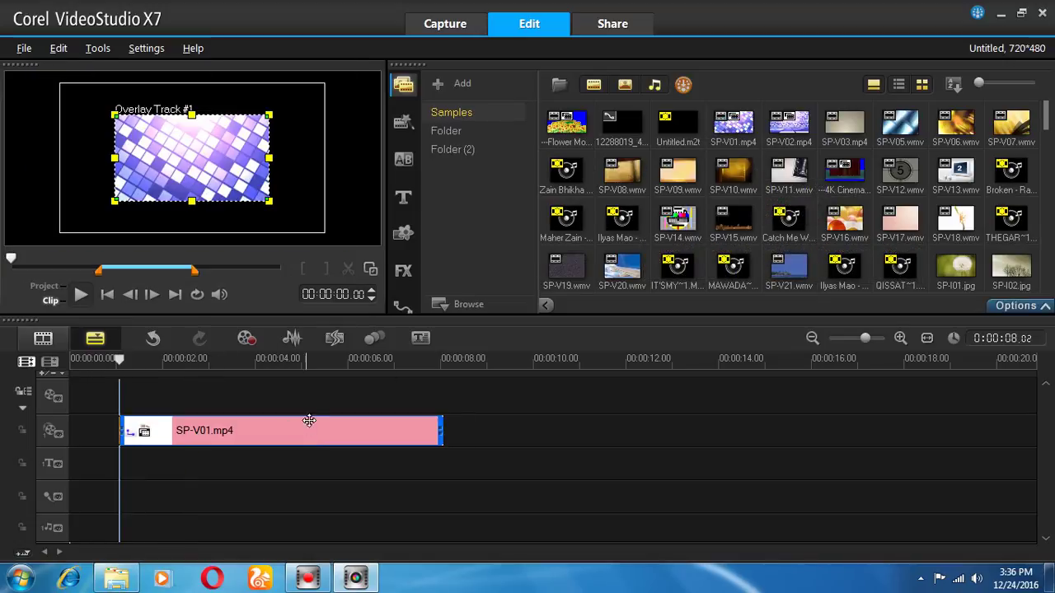
right_click(216, 131)
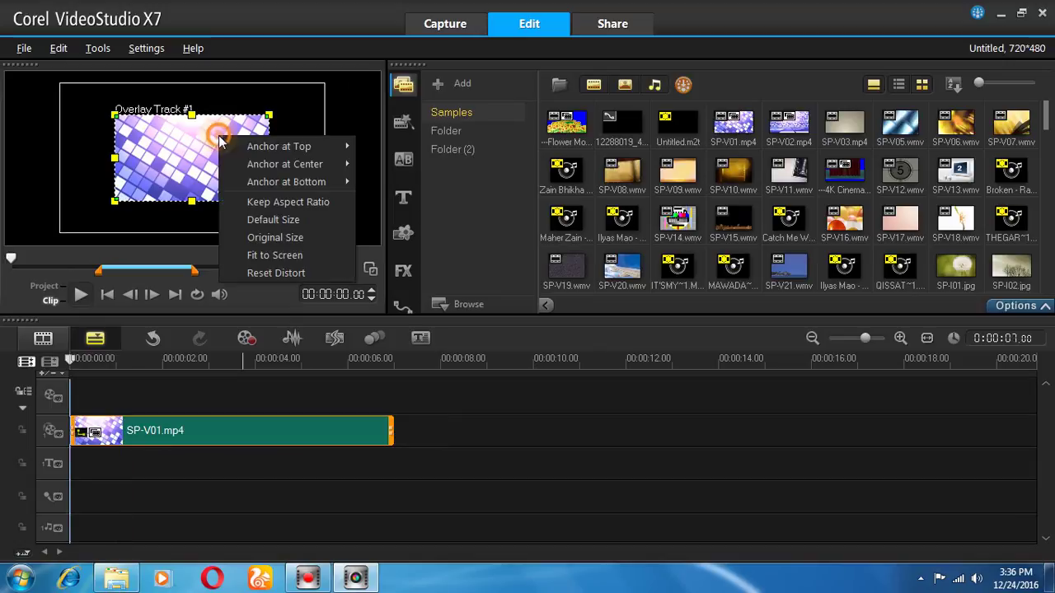
click(264, 254)
drag(272, 361, 244, 360)
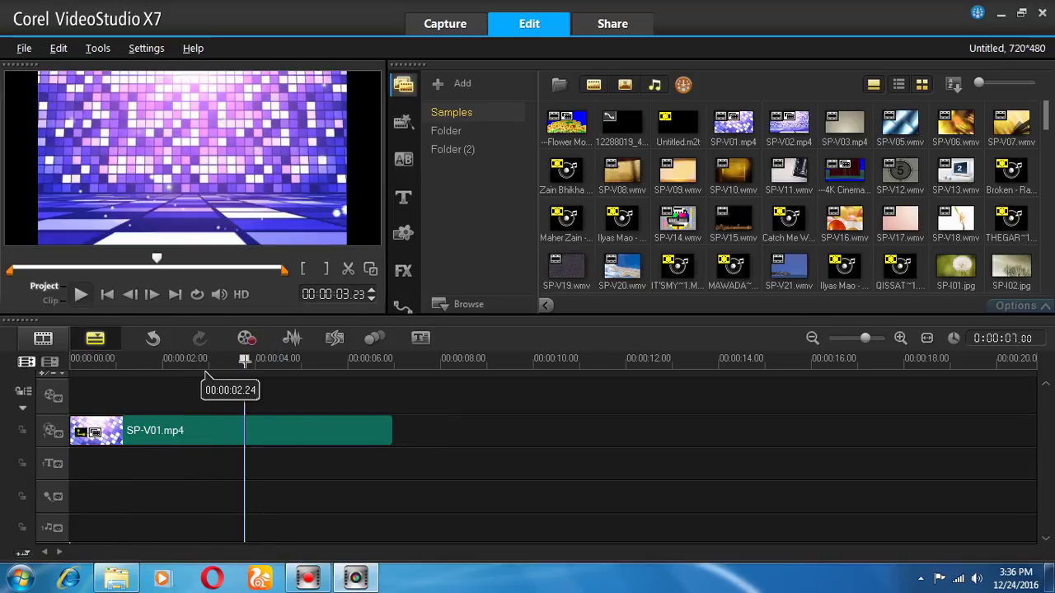
Step: Enable overlay options on the SP-V01.mp4 clip, set the type to Mask Frame and try several masks, ending with the overlapping rounded rectangles
click(369, 420)
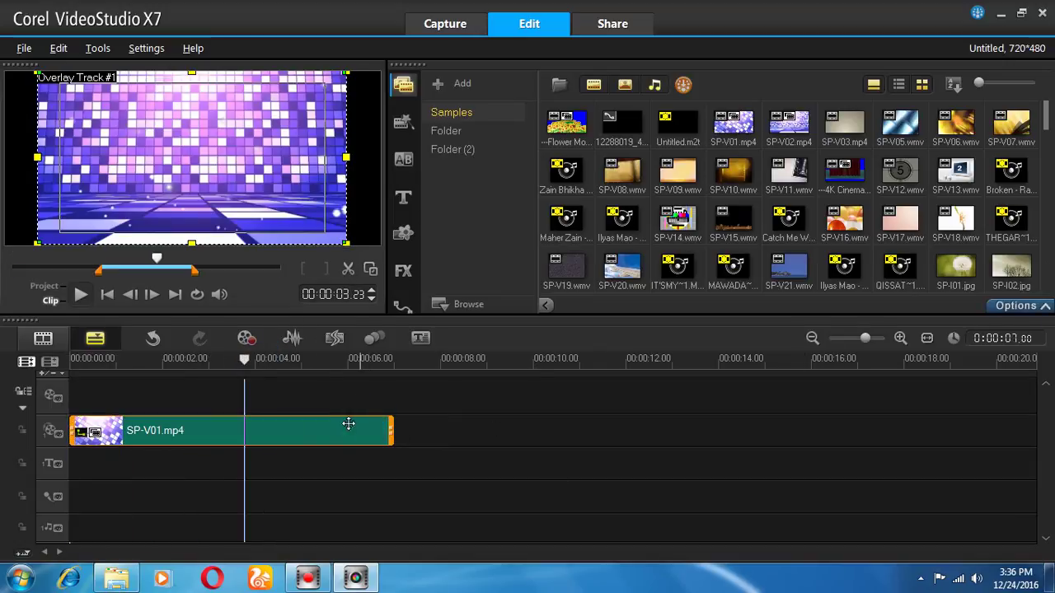
click(1002, 306)
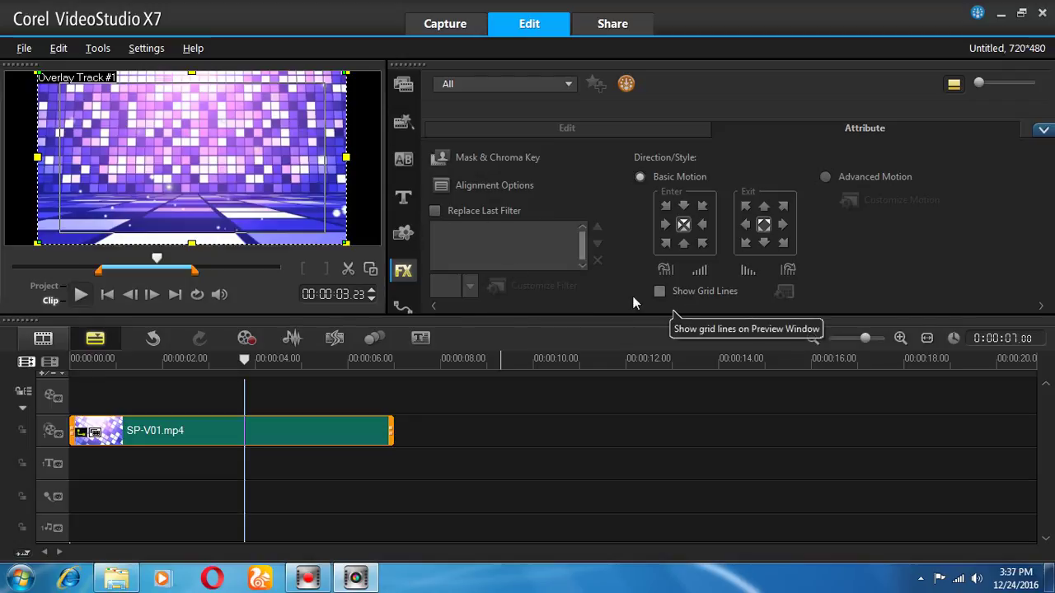
click(480, 156)
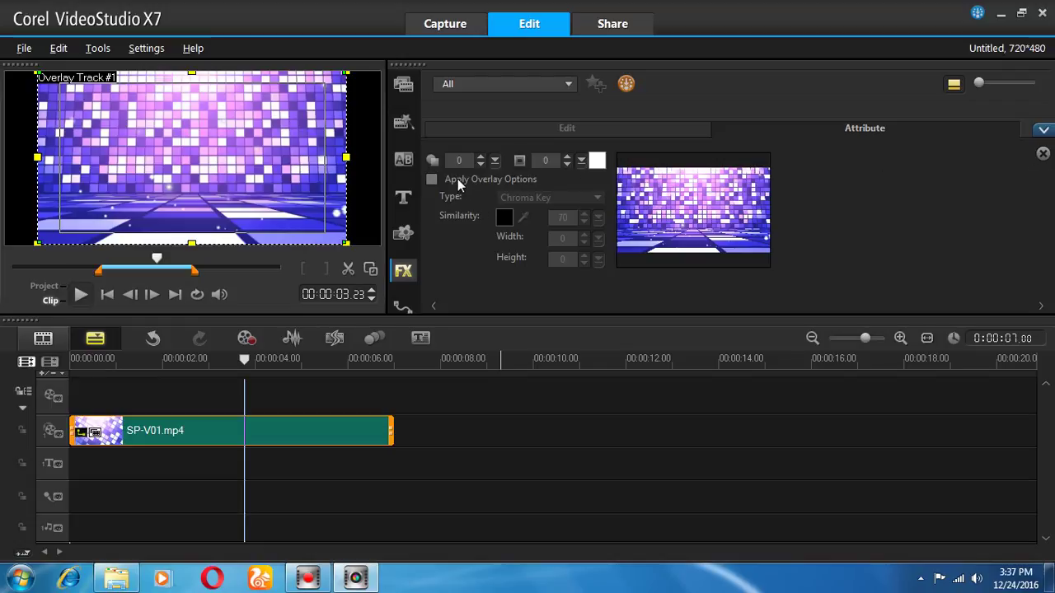
click(457, 179)
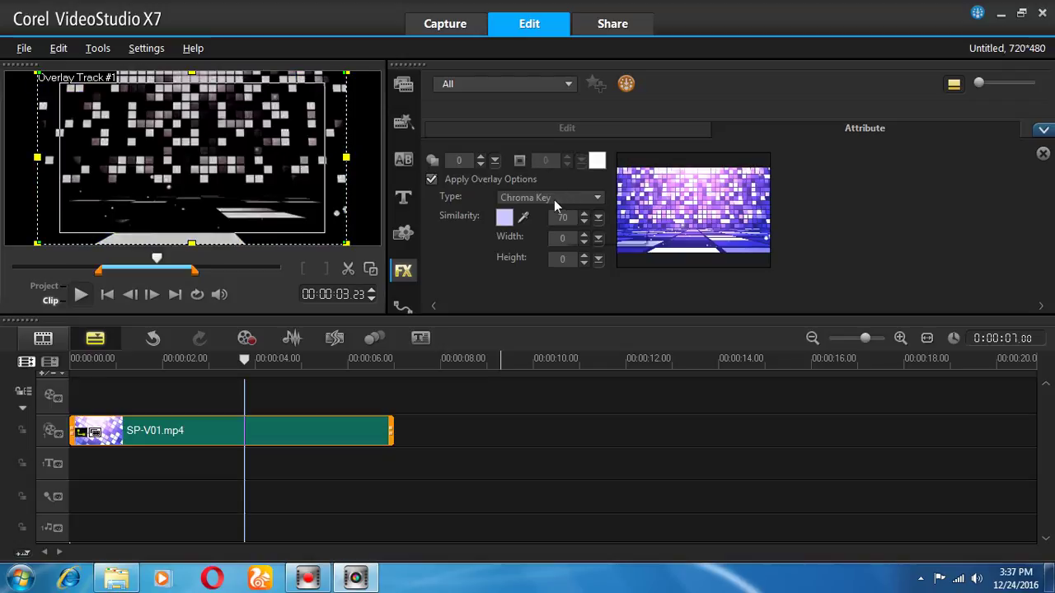
click(557, 199)
click(540, 223)
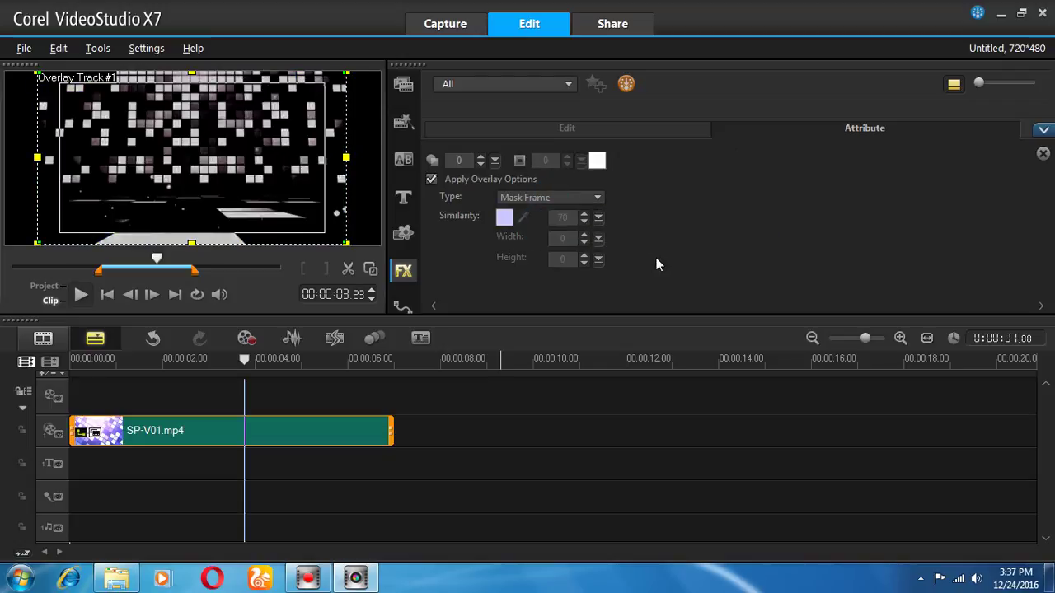
click(744, 183)
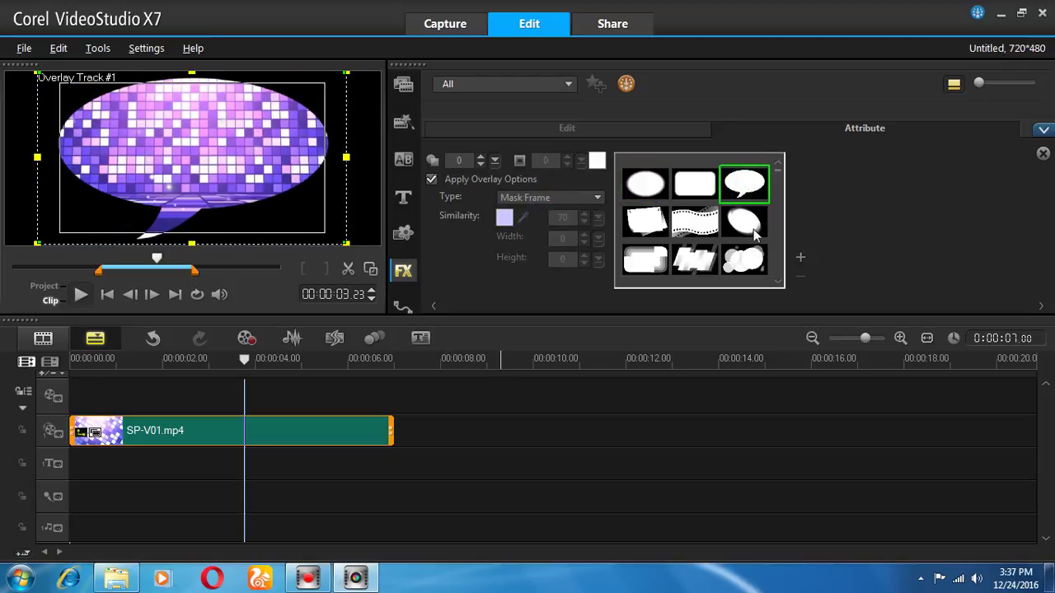
click(744, 221)
click(744, 260)
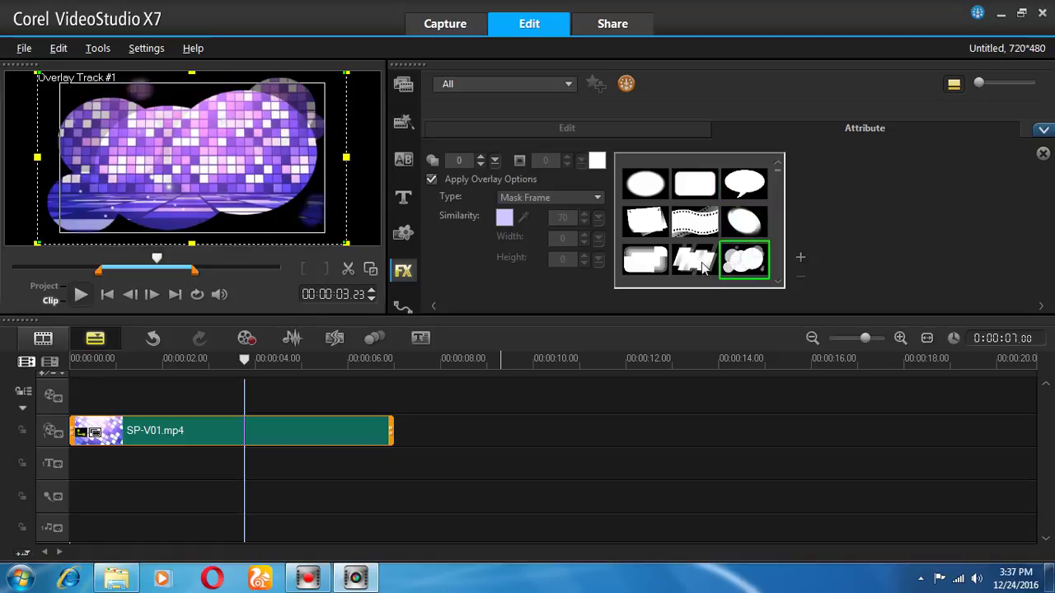
click(691, 262)
click(655, 263)
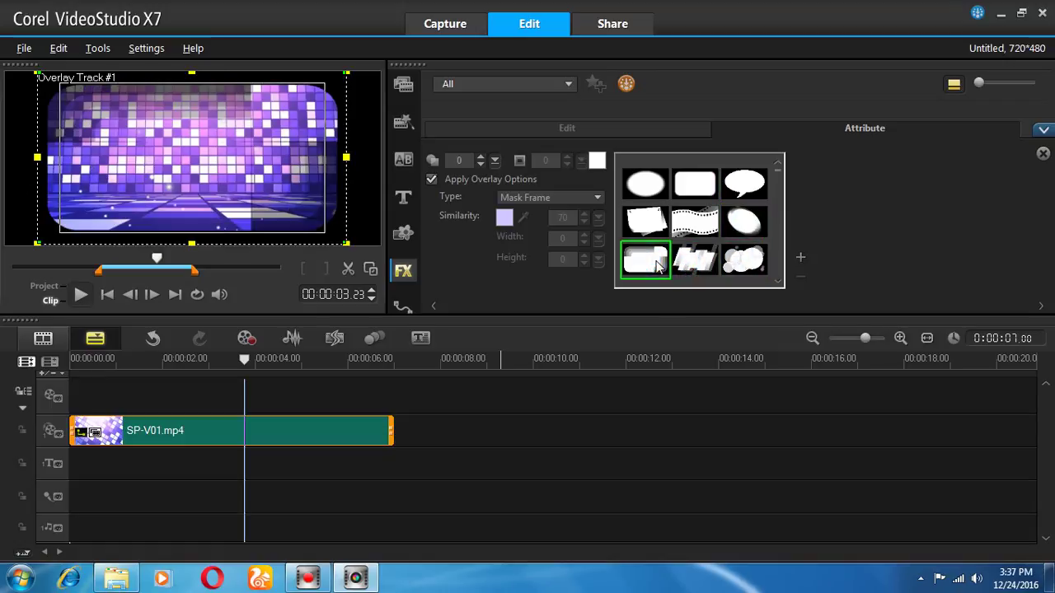
Step: Examine the custom mask import dialog, the clip's edit settings and the overlay alignment options
click(799, 258)
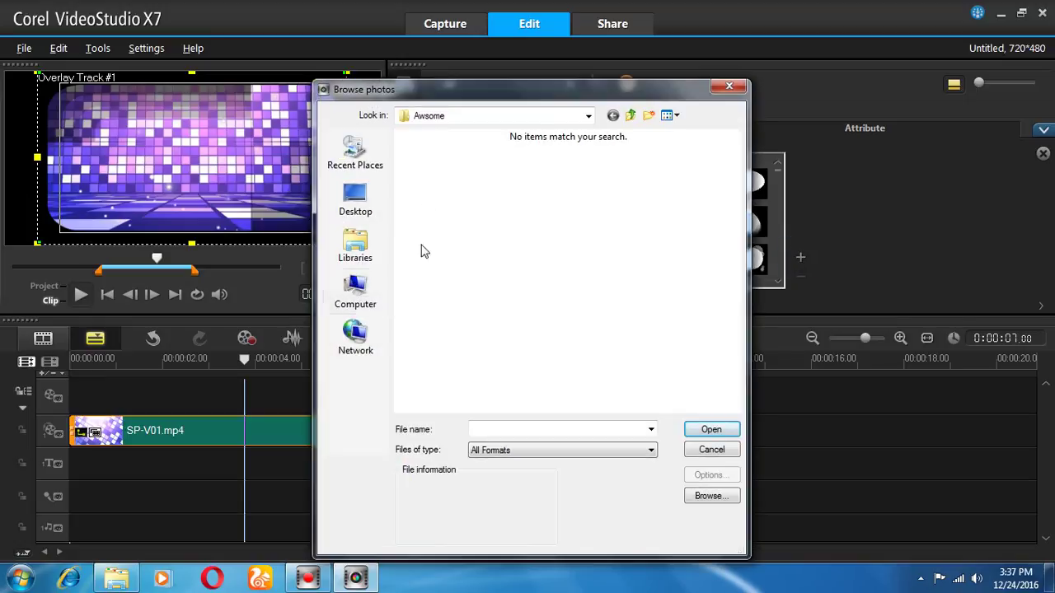
click(728, 86)
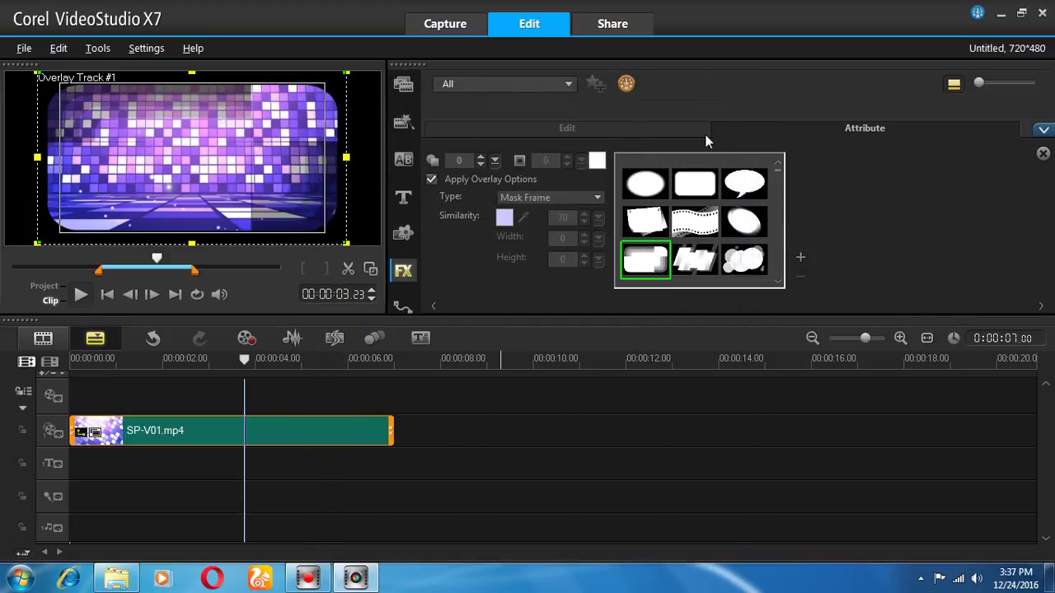
click(548, 128)
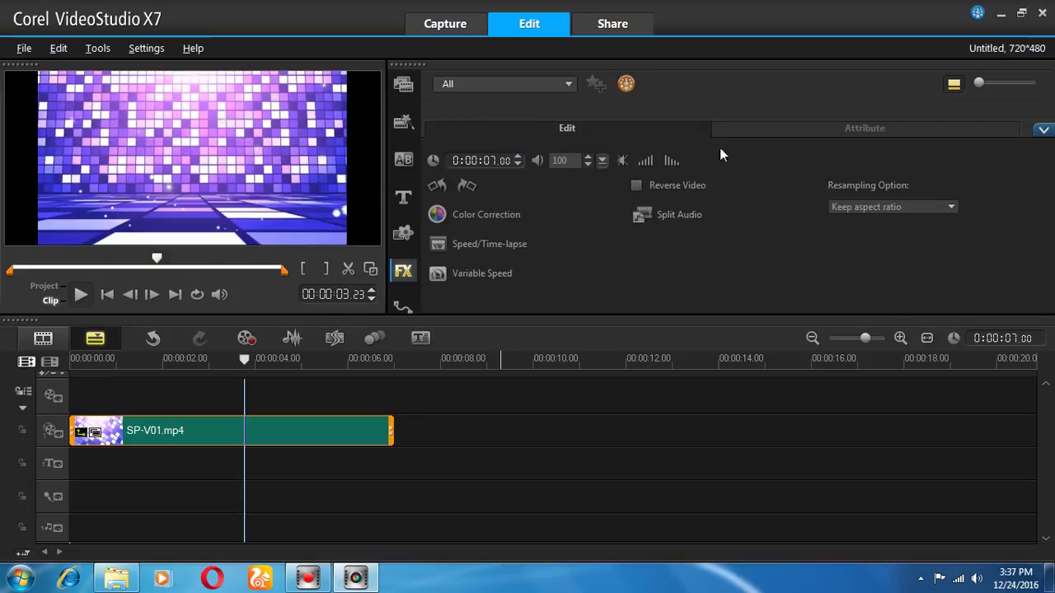
click(818, 132)
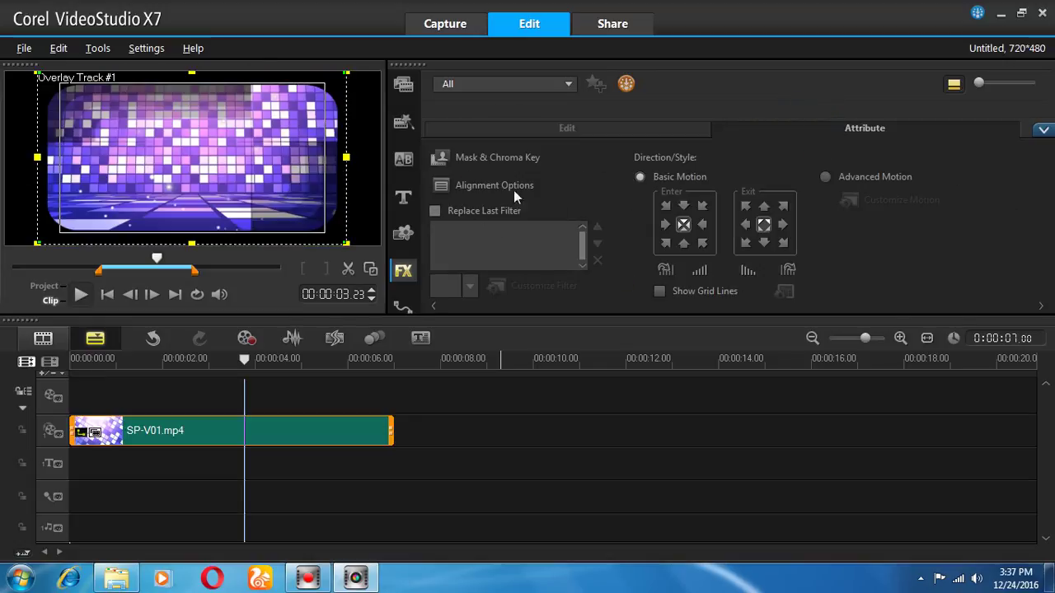
click(487, 185)
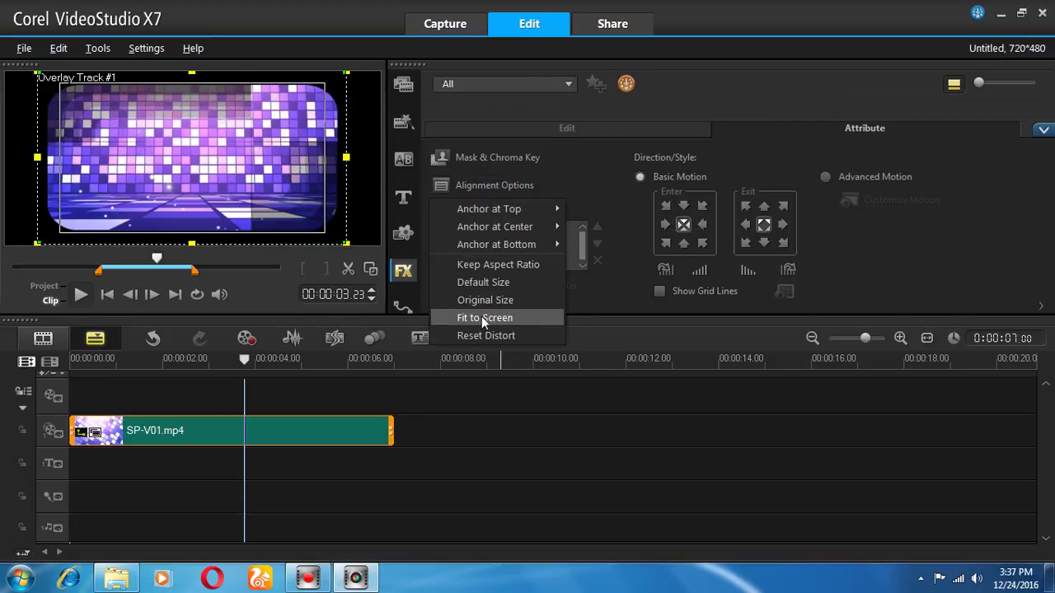
drag(350, 159, 350, 158)
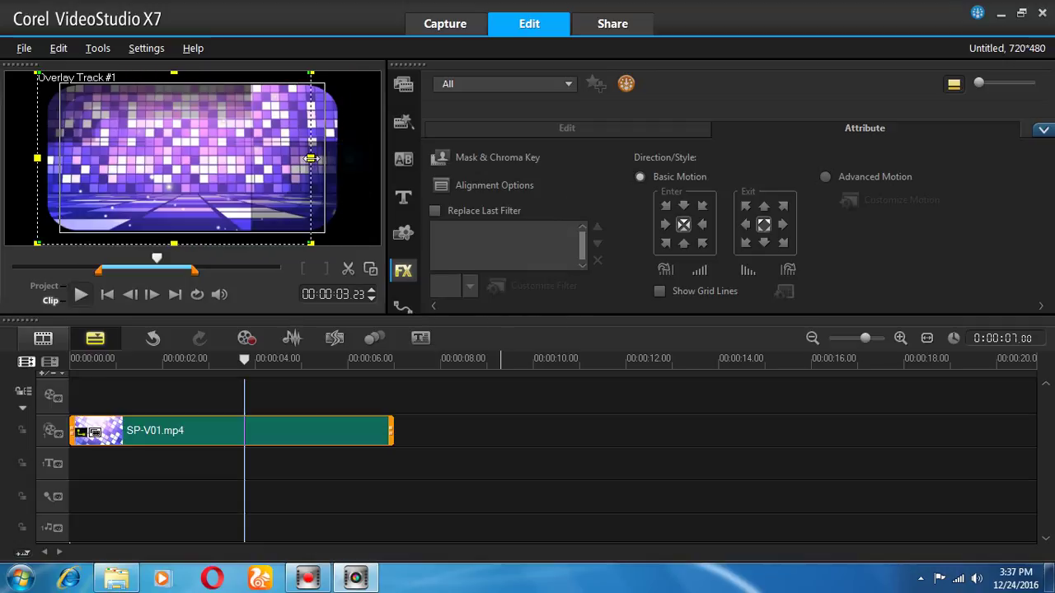
click(487, 185)
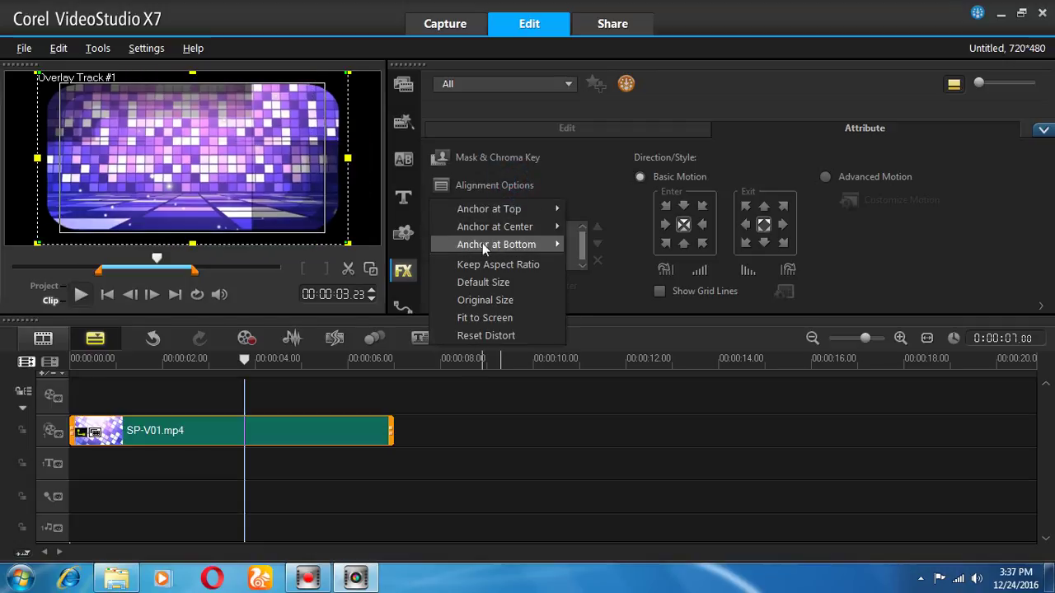
click(569, 165)
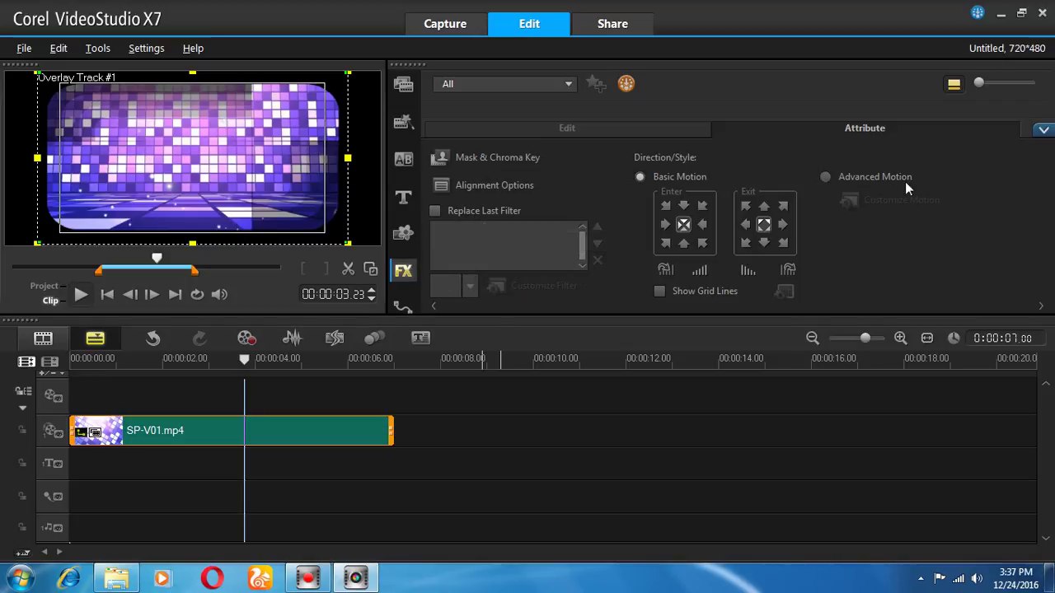
Step: Apply the Invert filter to the SP-V01.mp4 overlay clip and scrub the timeline to check it
click(1042, 130)
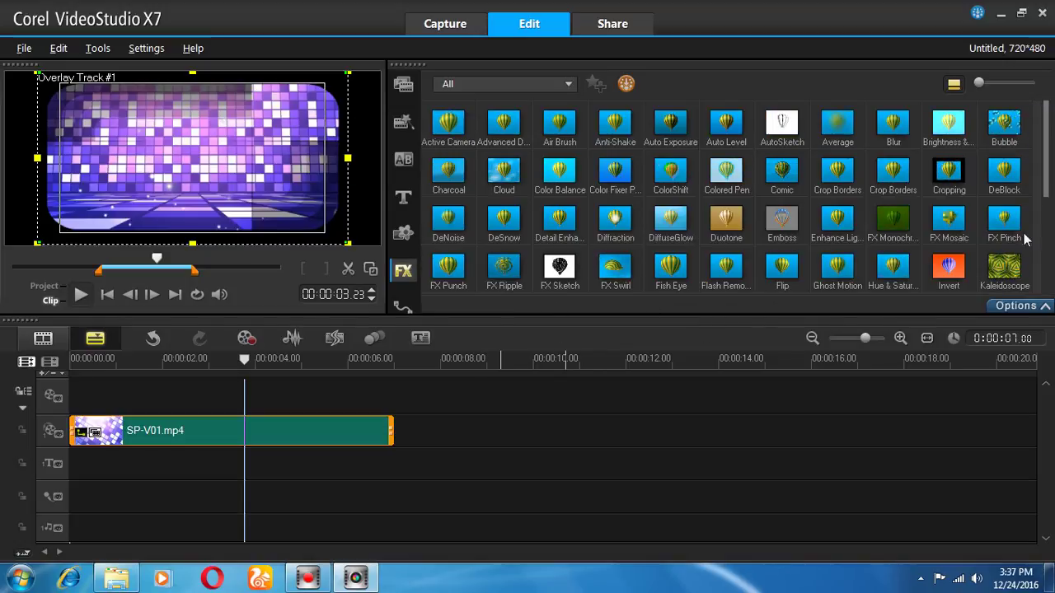
drag(947, 264, 276, 426)
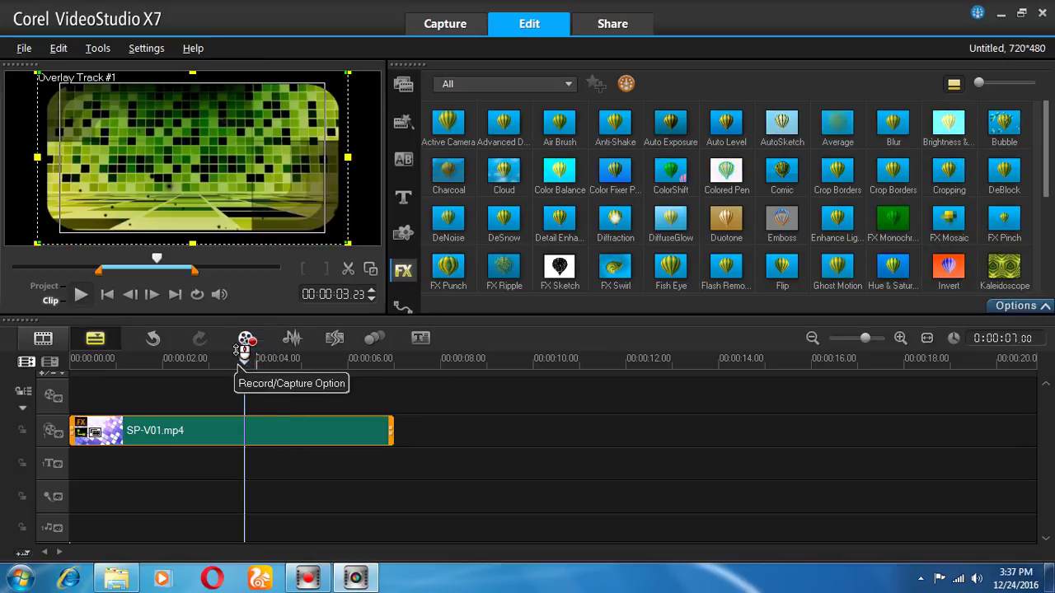
drag(244, 359, 238, 360)
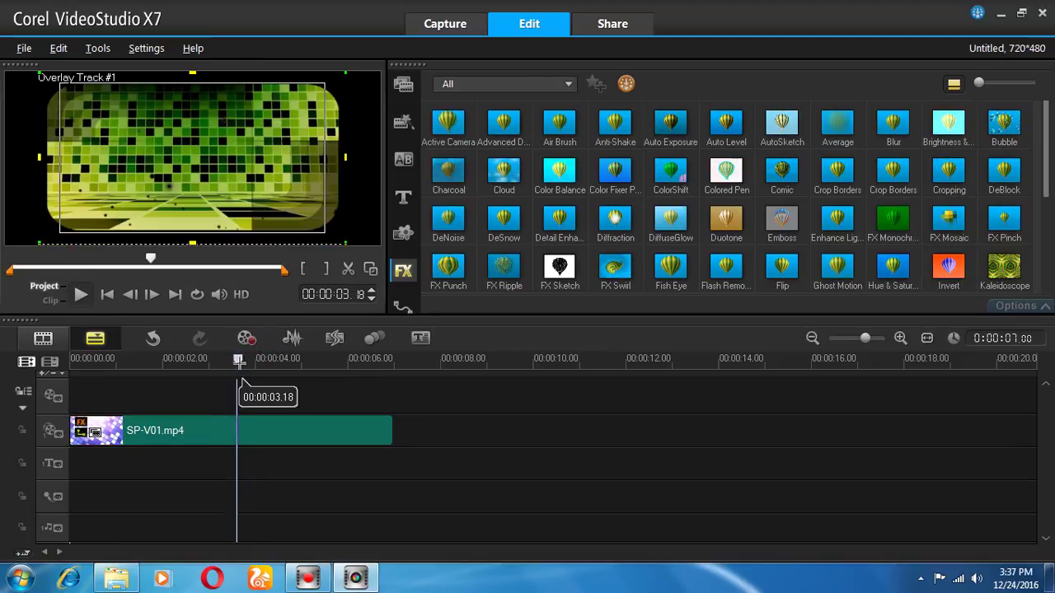
Step: Turn off the overlay options in the clip's Mask & Chroma Key settings to remove the mask frame
click(344, 433)
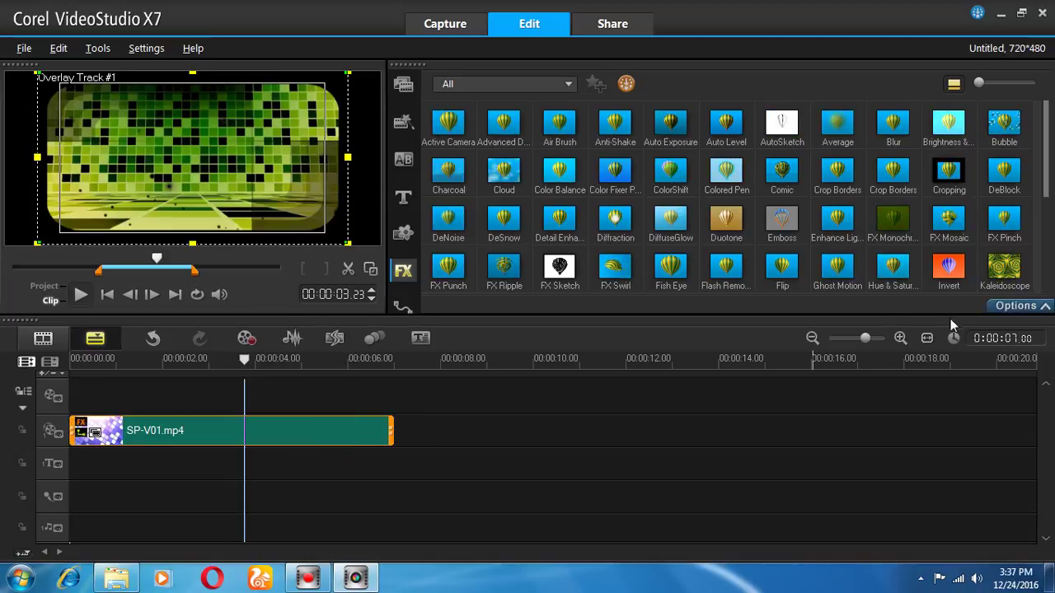
click(1015, 305)
click(497, 158)
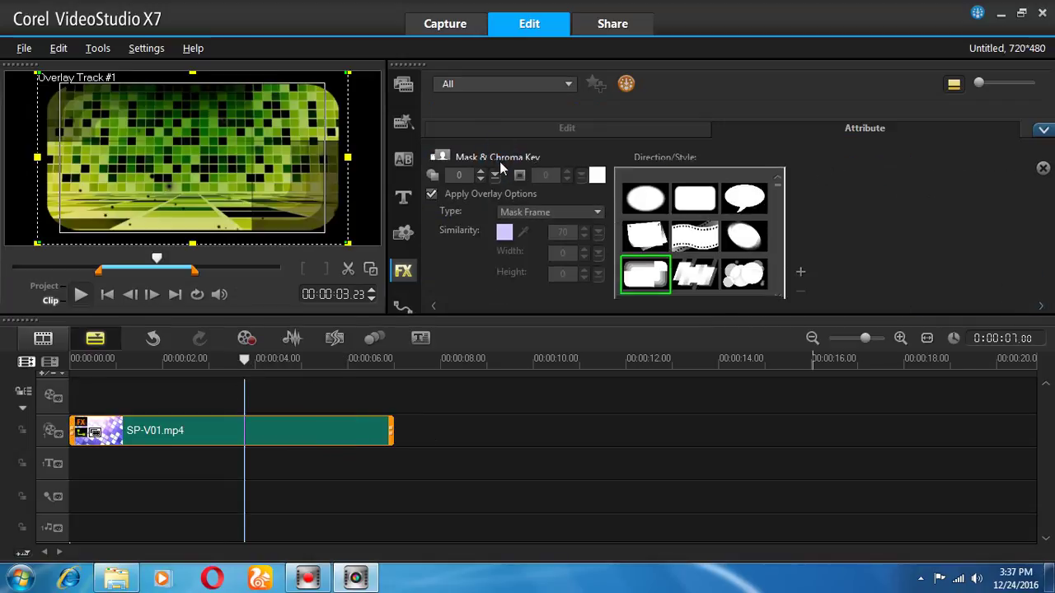
click(482, 182)
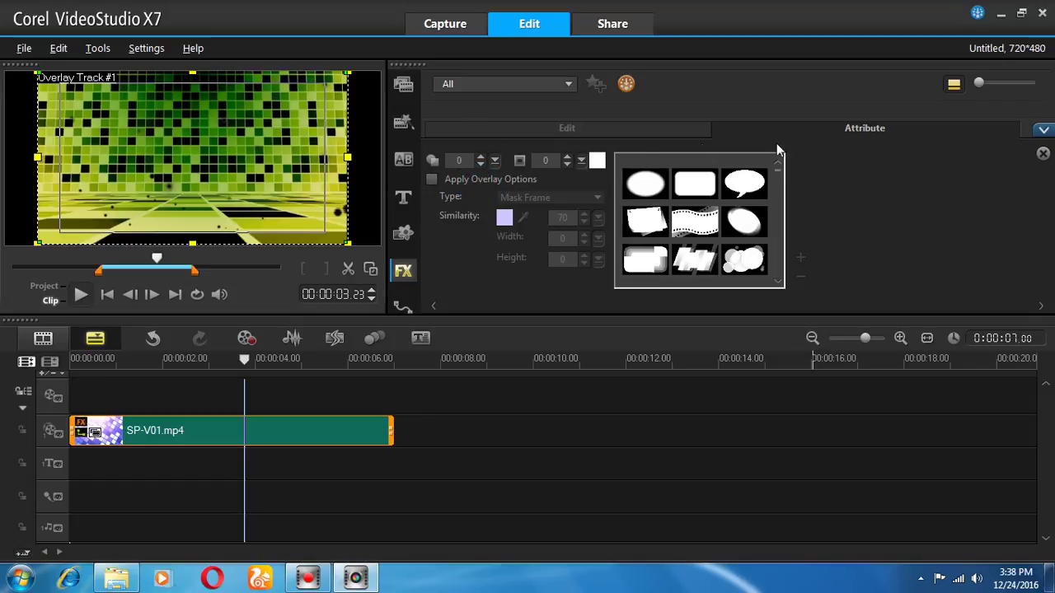
click(1042, 156)
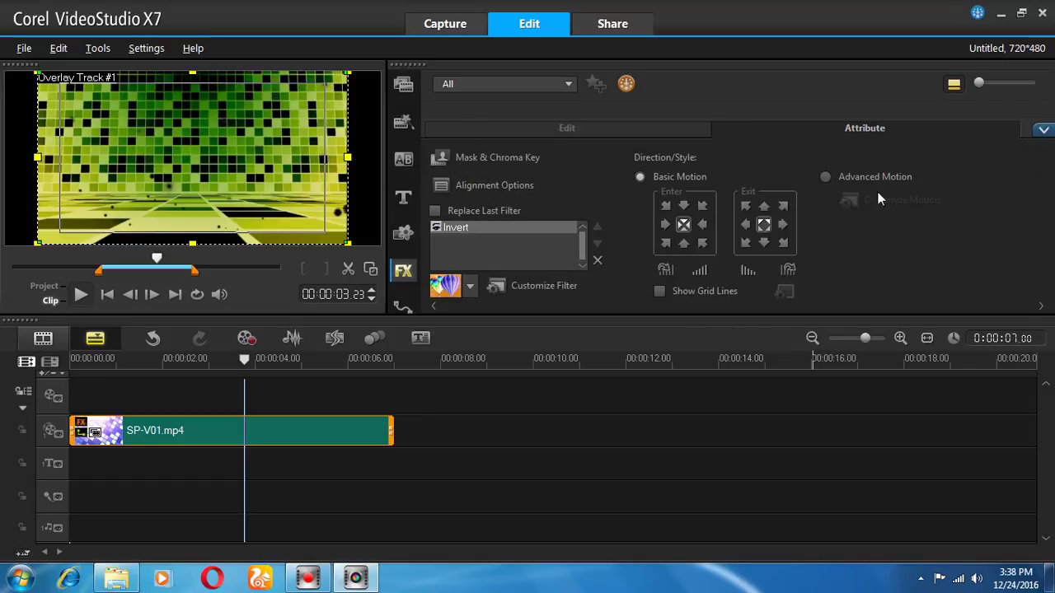
Step: Scrub through the overlay clip to preview the Invert effect and check its list of applied filters
drag(264, 358, 306, 357)
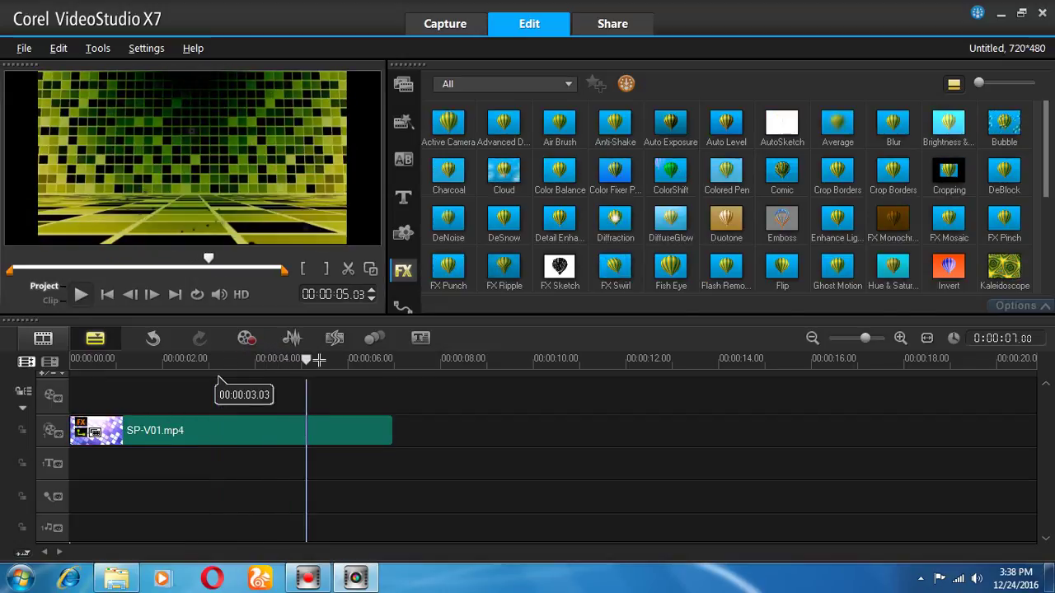
click(351, 434)
click(1022, 307)
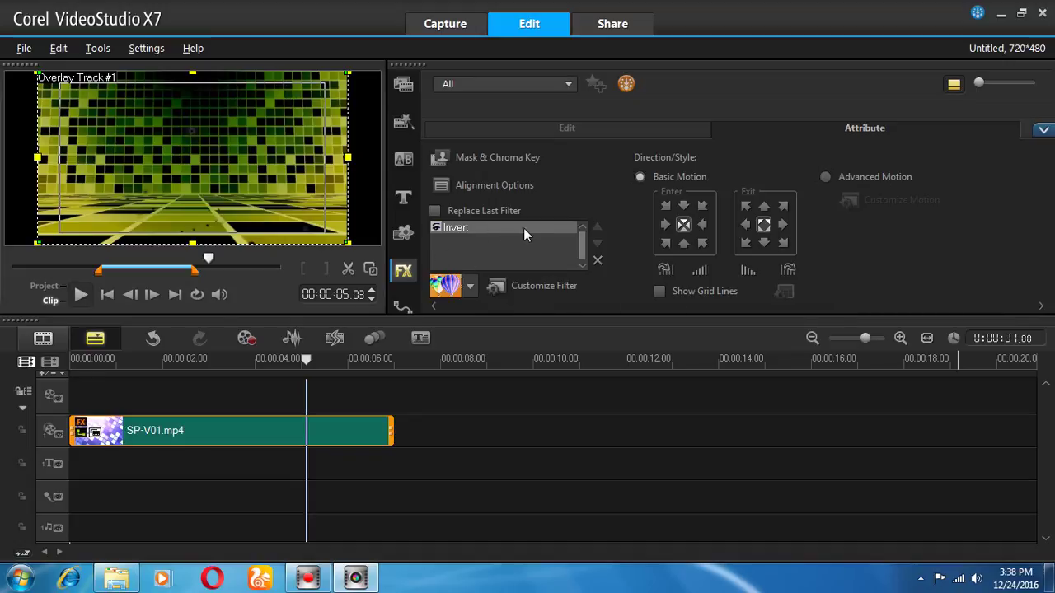
Step: Add the ColorShift filter to the SP-V01.mp4 overlay clip and scrub the timeline to preview it
click(1042, 129)
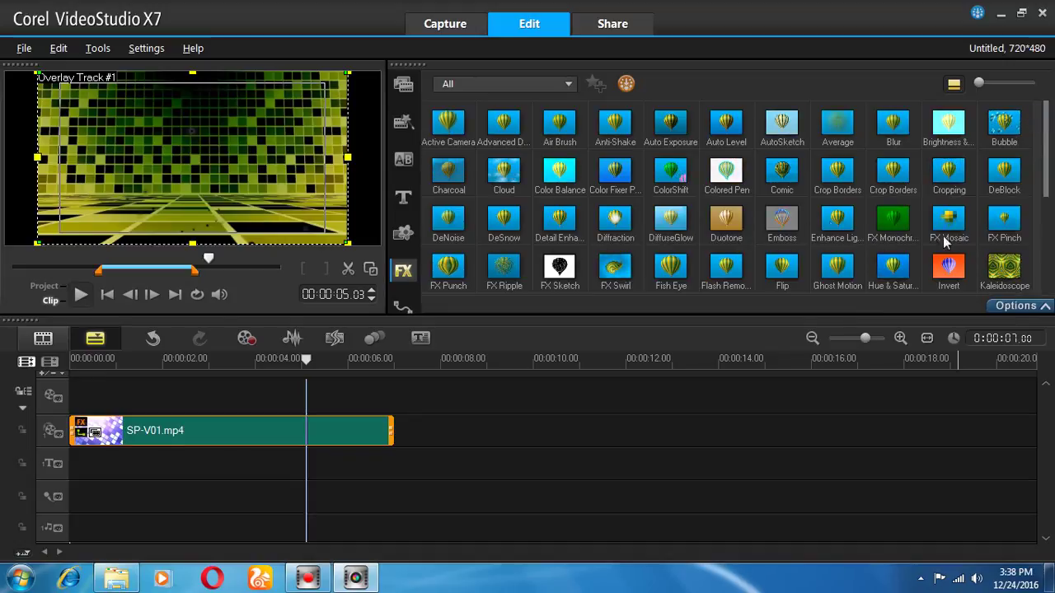
drag(682, 188, 311, 425)
drag(334, 362, 299, 368)
click(354, 431)
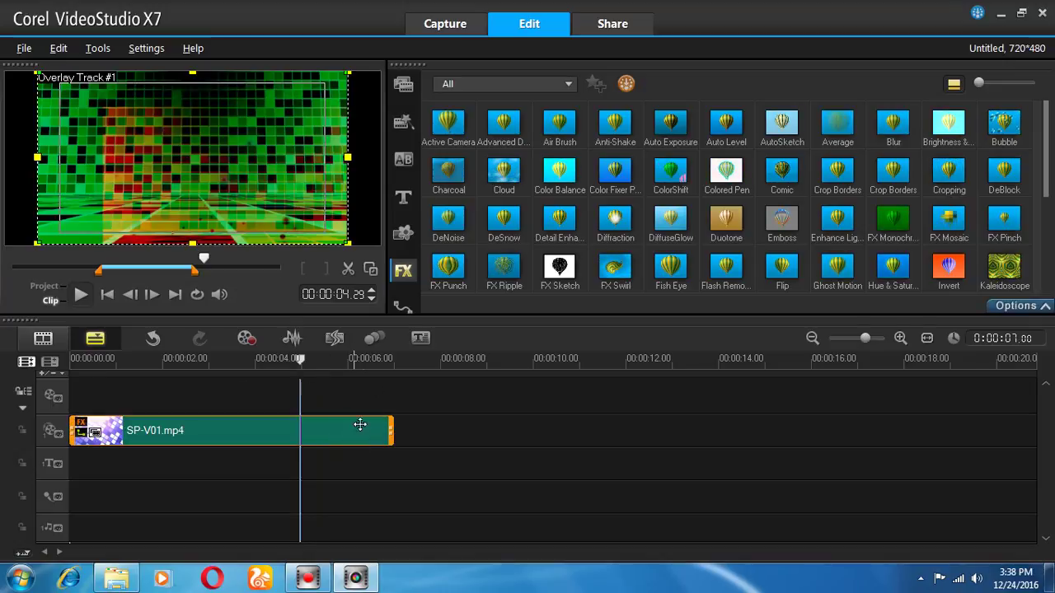
Step: Delete the Invert filter from the overlay clip's applied filters
click(1016, 305)
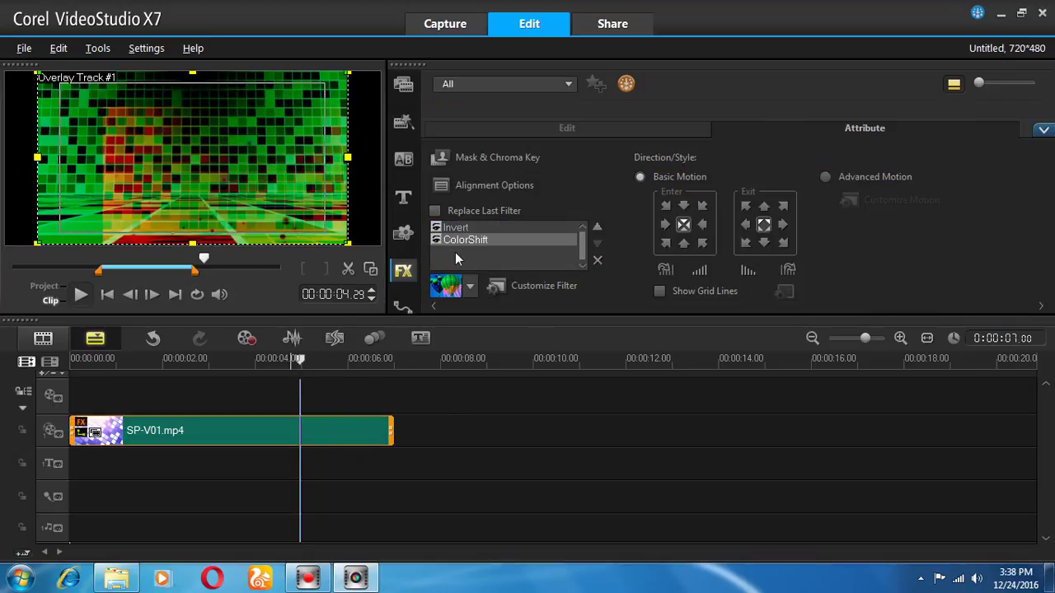
click(456, 227)
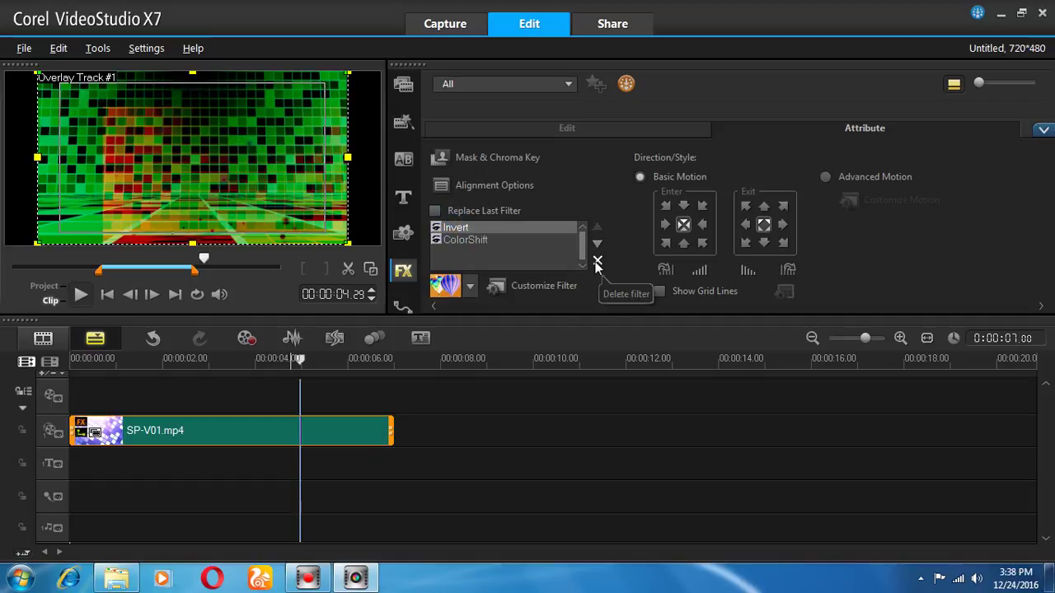
click(598, 262)
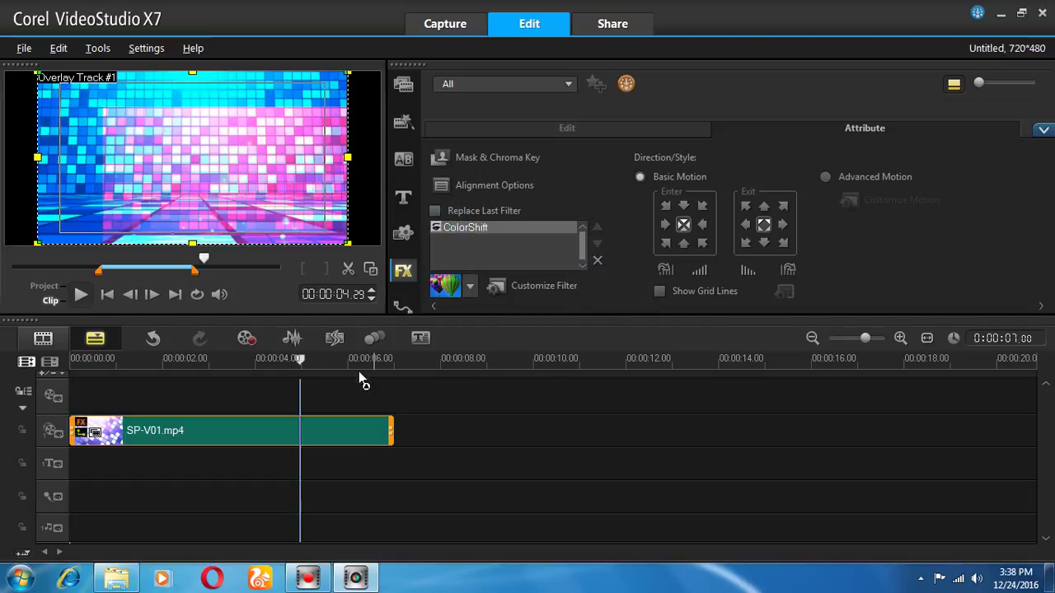
Step: Preview the overlay clip with only the ColorShift filter and check its remaining filter list
click(341, 387)
drag(264, 359, 334, 359)
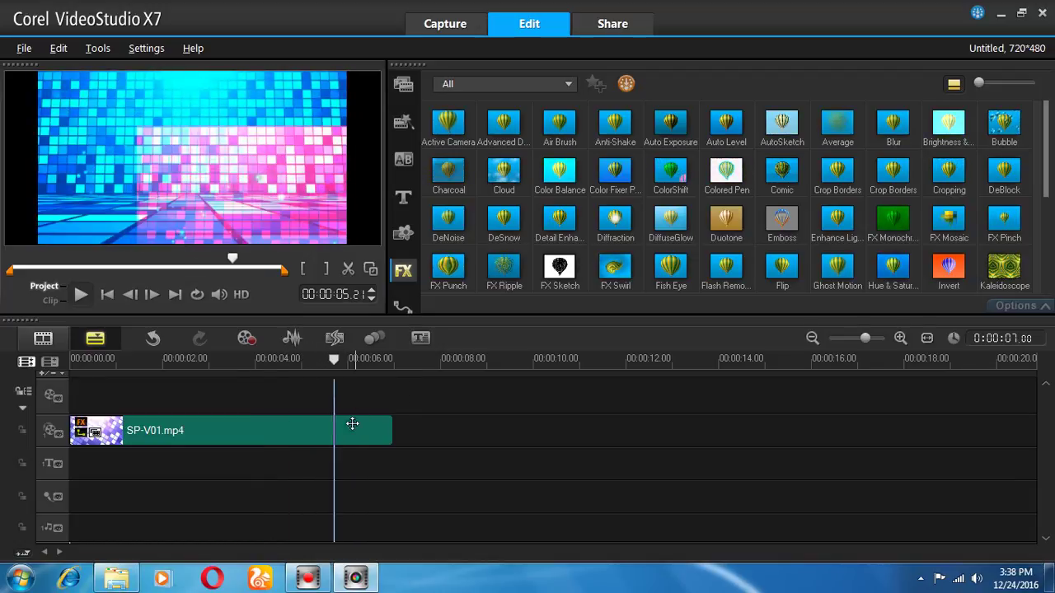
click(352, 423)
click(1015, 304)
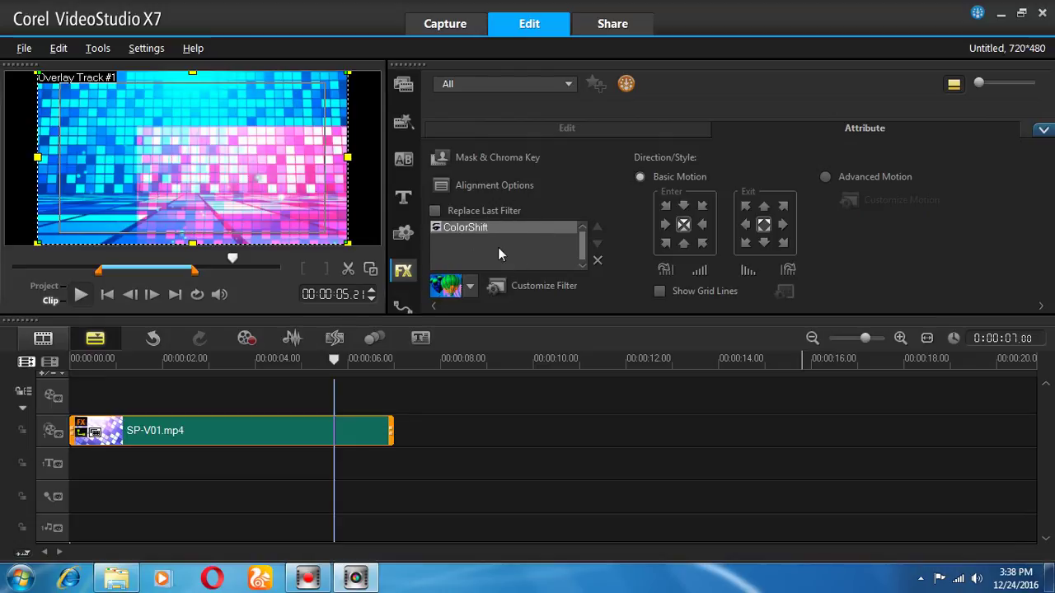
Step: Add SP-V09.wmv from the sample library after SP-V01.mp4 on the overlay track and fit it to the screen
click(402, 85)
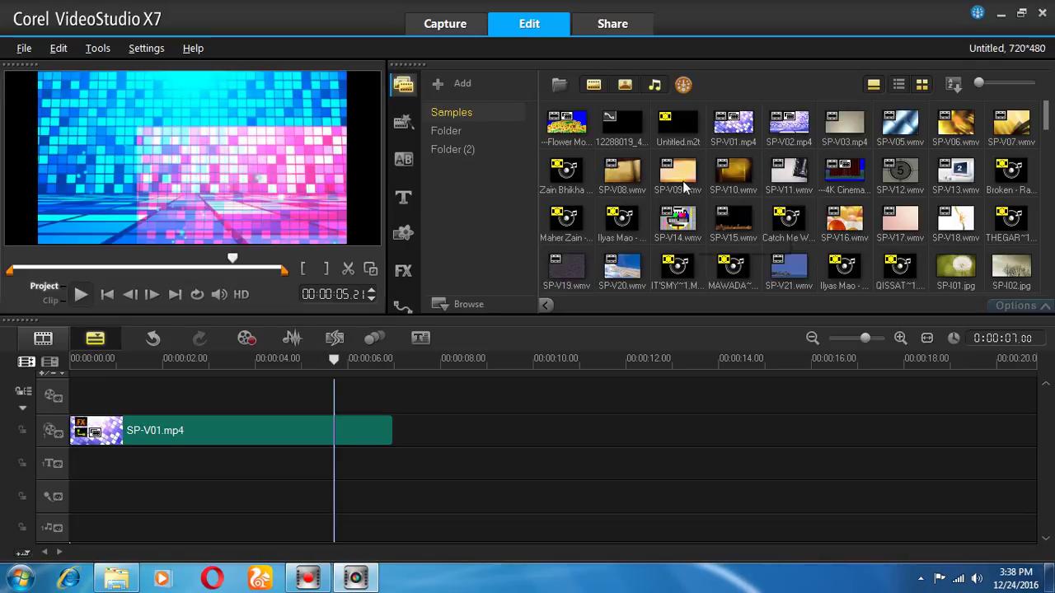
drag(682, 181, 397, 429)
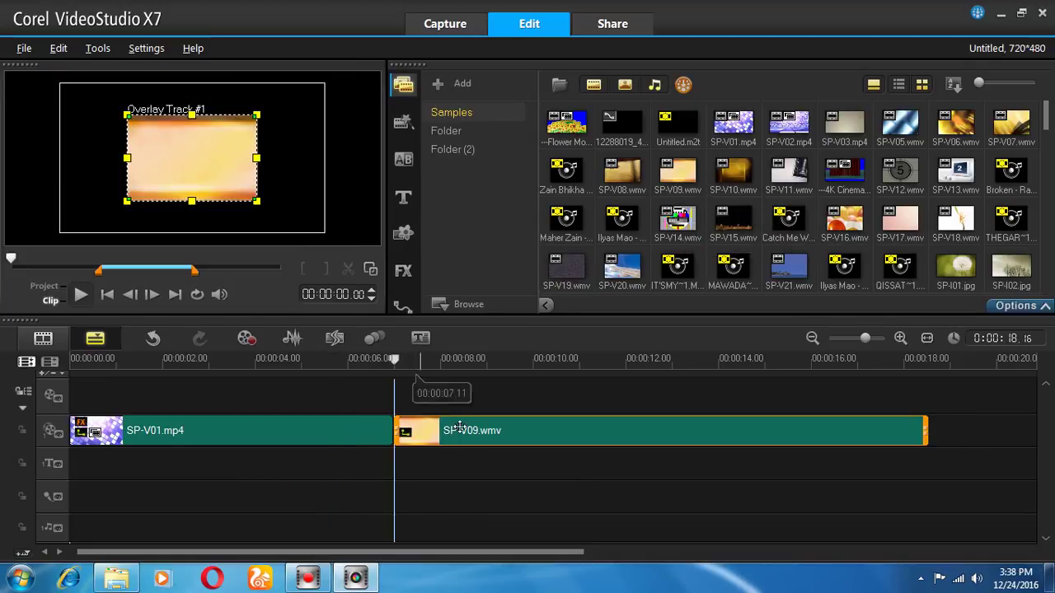
right_click(217, 156)
click(262, 274)
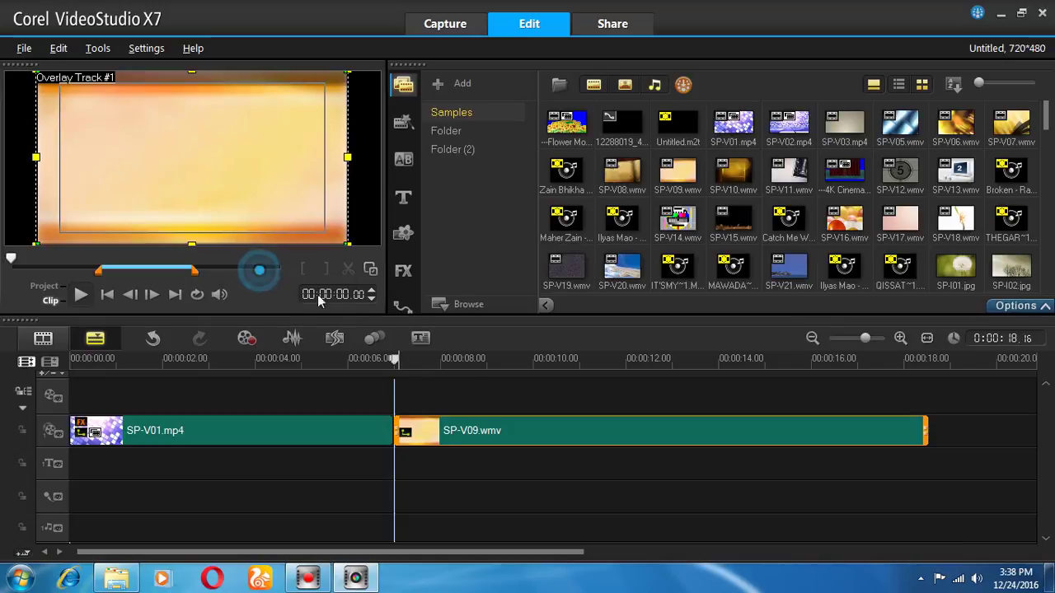
mouse_move(430, 360)
mouse_down()
mouse_move(377, 360)
mouse_move(416, 360)
mouse_up()
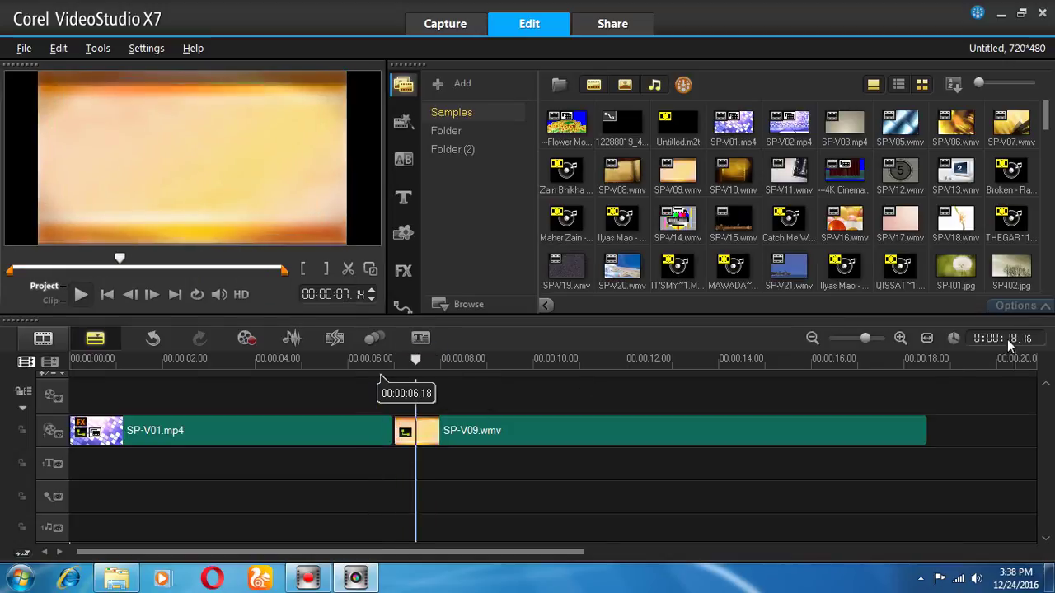
Step: Make the SP-V01.mp4 overlay clip enter from the upper-left and exit to the bottom, scrubbing the timeline to preview it
click(347, 438)
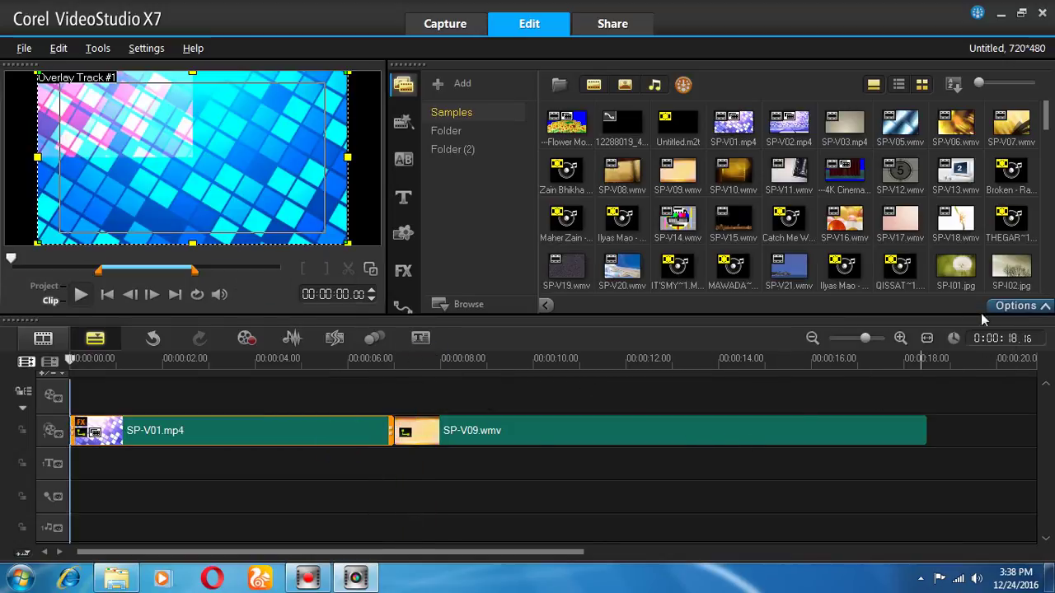
click(1004, 305)
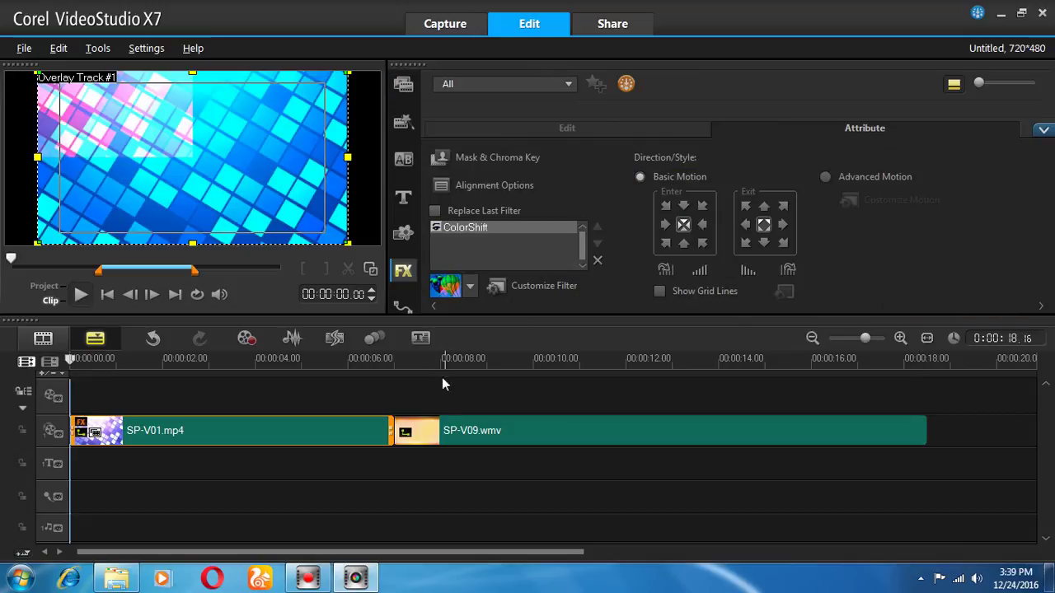
click(666, 206)
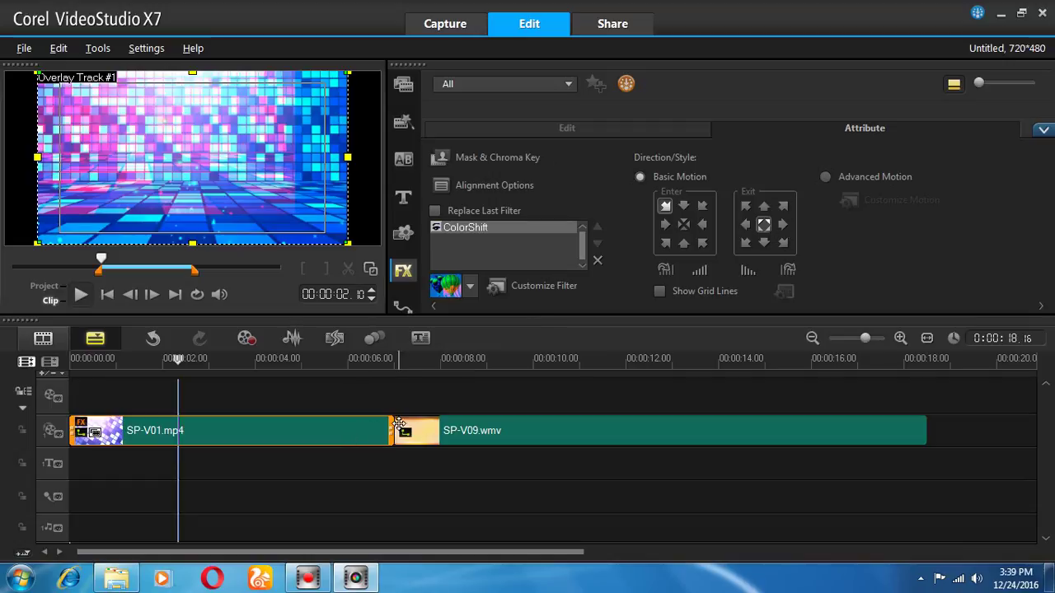
click(763, 243)
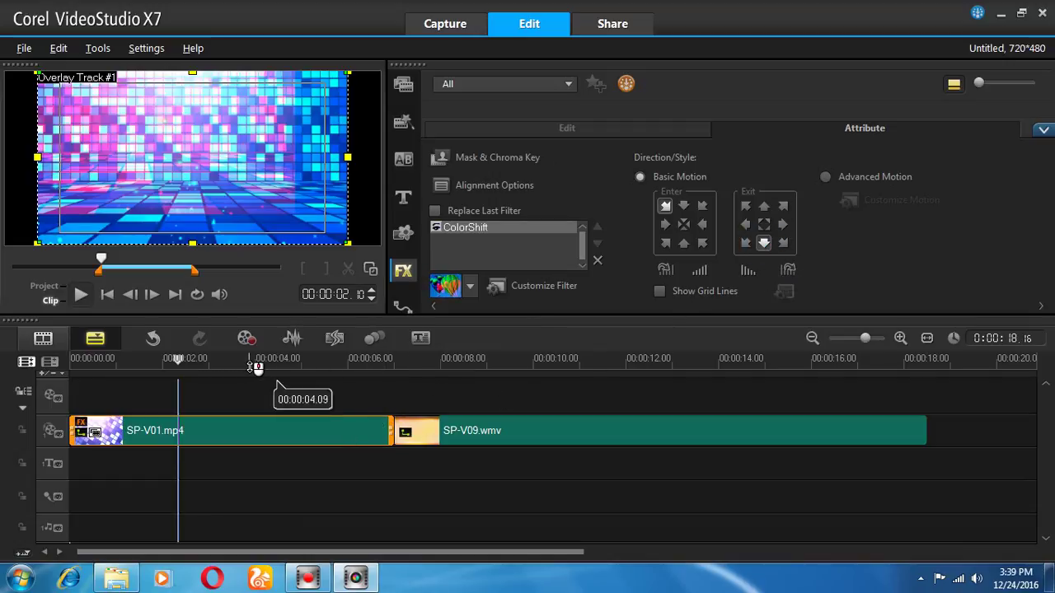
drag(247, 360, 353, 384)
click(324, 421)
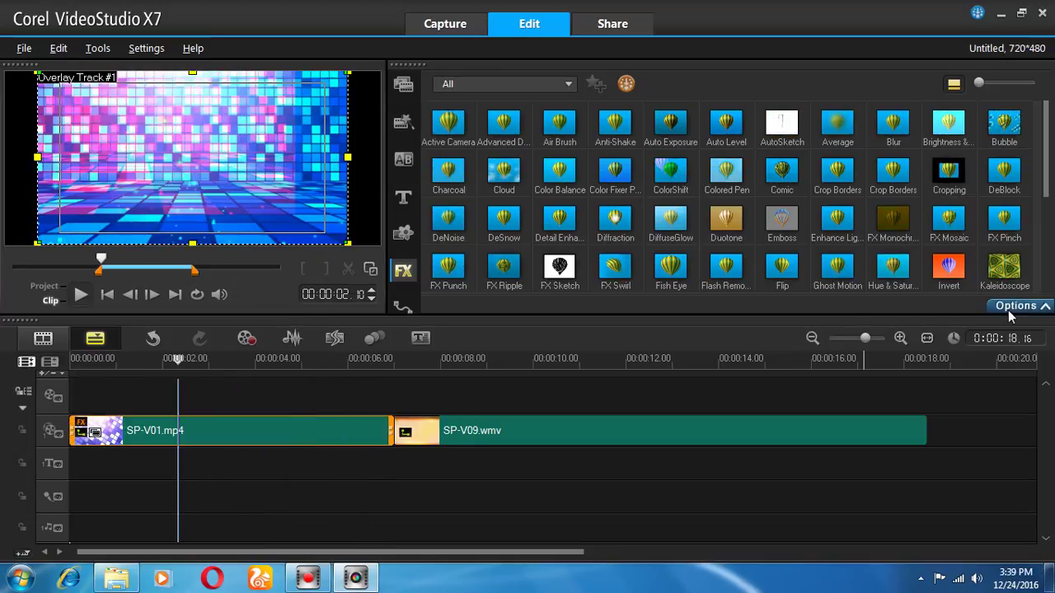
Step: Set SP-V01.mp4's basic motion to enter from the left and exit to the left, and preview the clip
click(1013, 306)
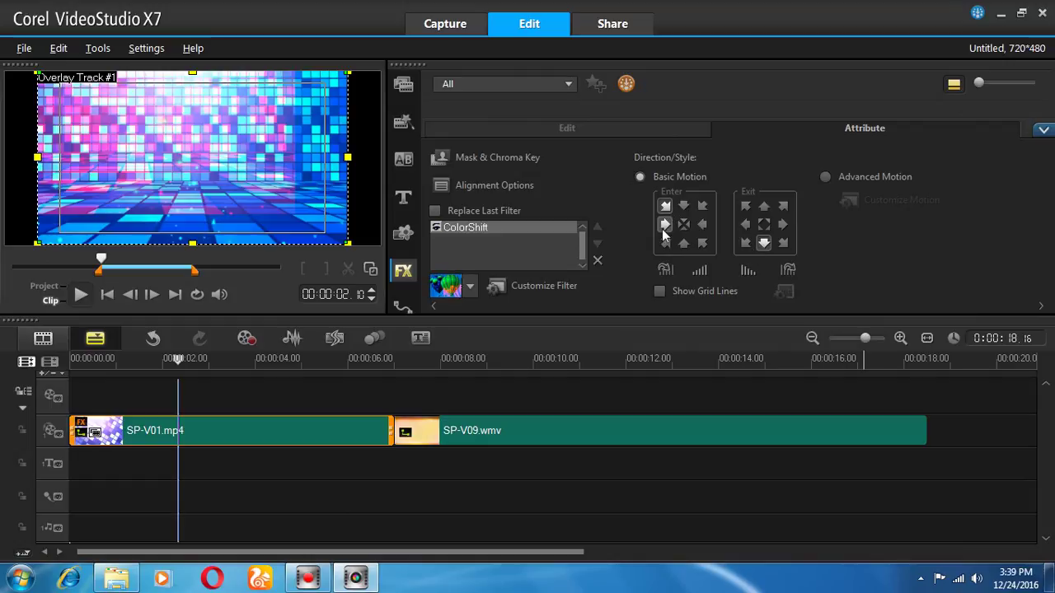
click(665, 224)
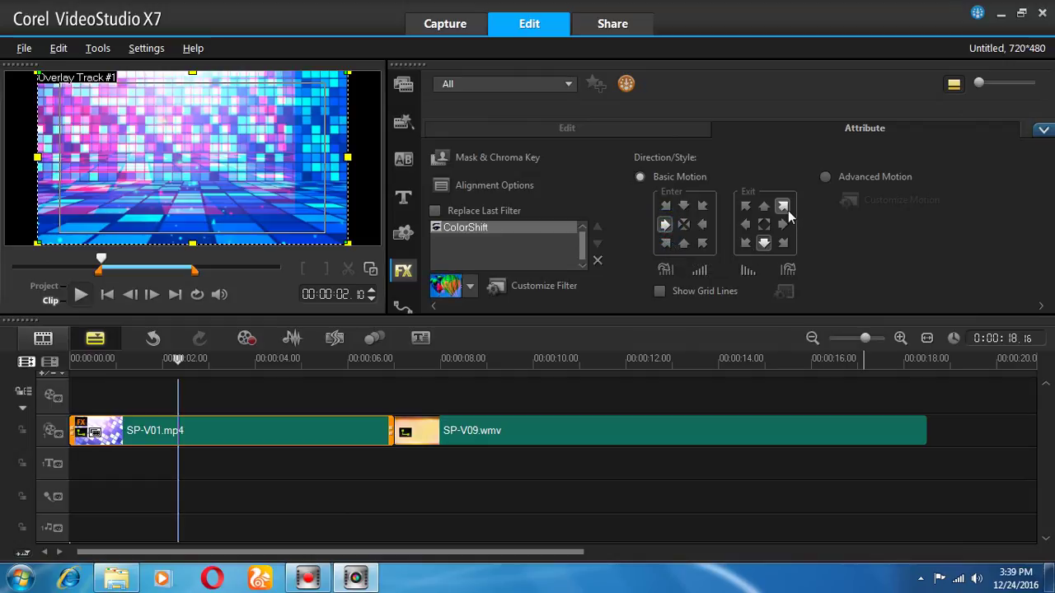
click(745, 224)
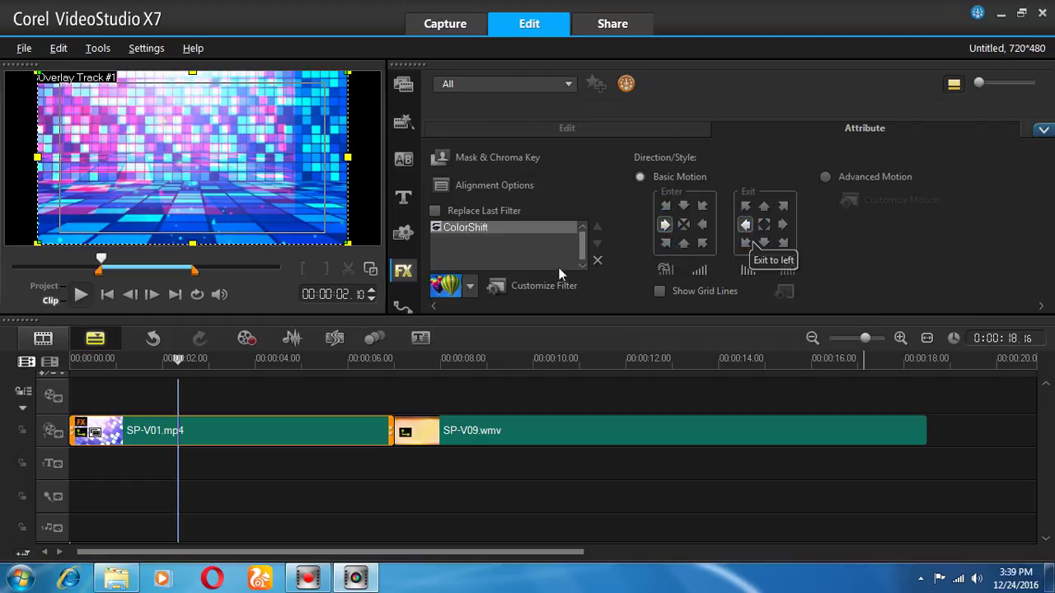
click(206, 390)
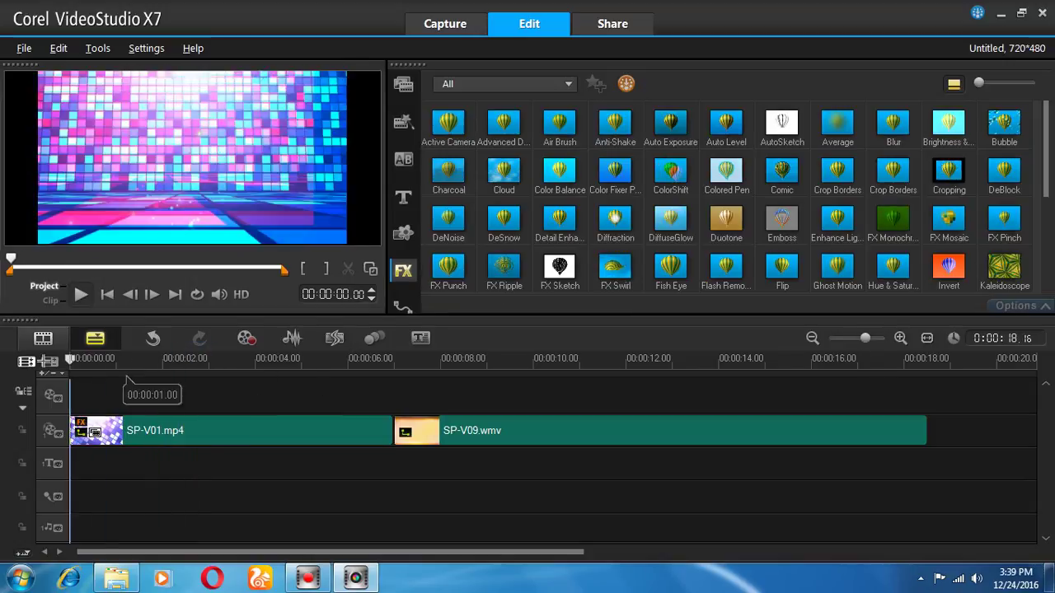
click(82, 360)
key(space)
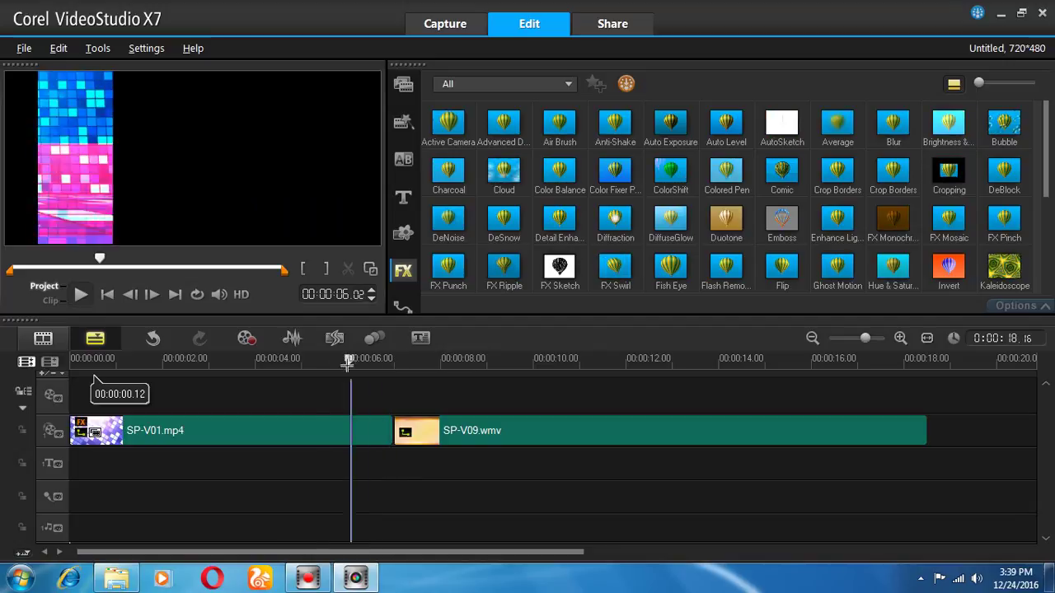
click(250, 372)
click(268, 375)
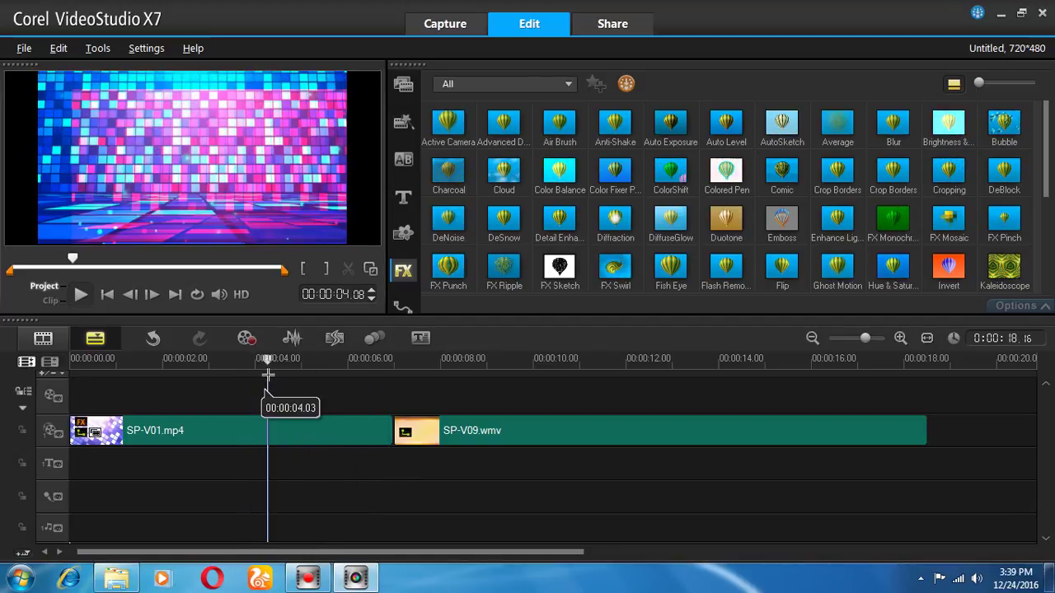
Step: Delete the ColorShift filter from SP-V01.mp4 and turn on rotation for its enter and exit motion
click(325, 433)
click(1016, 304)
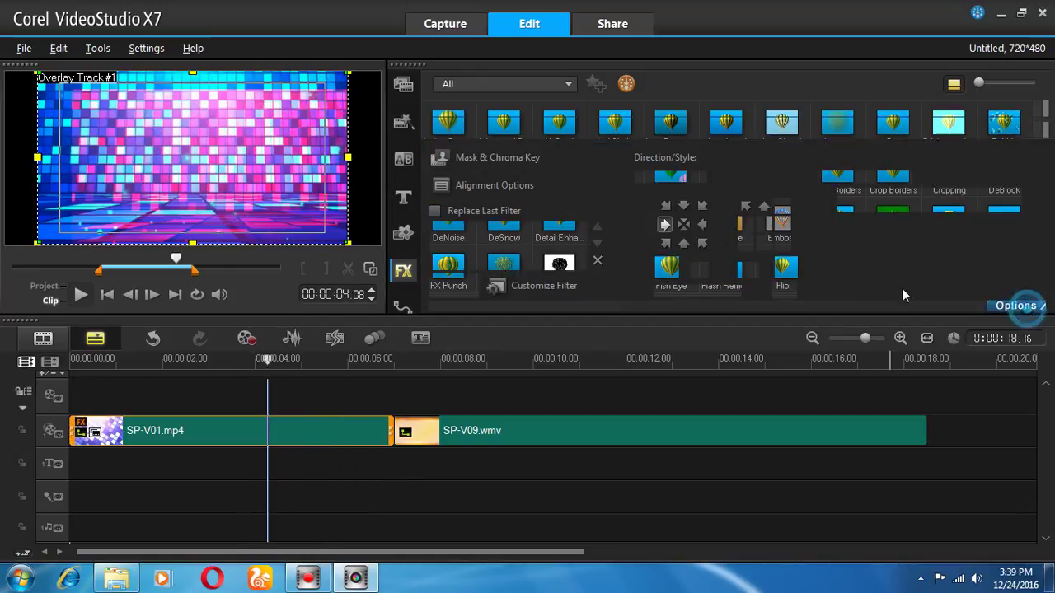
click(597, 259)
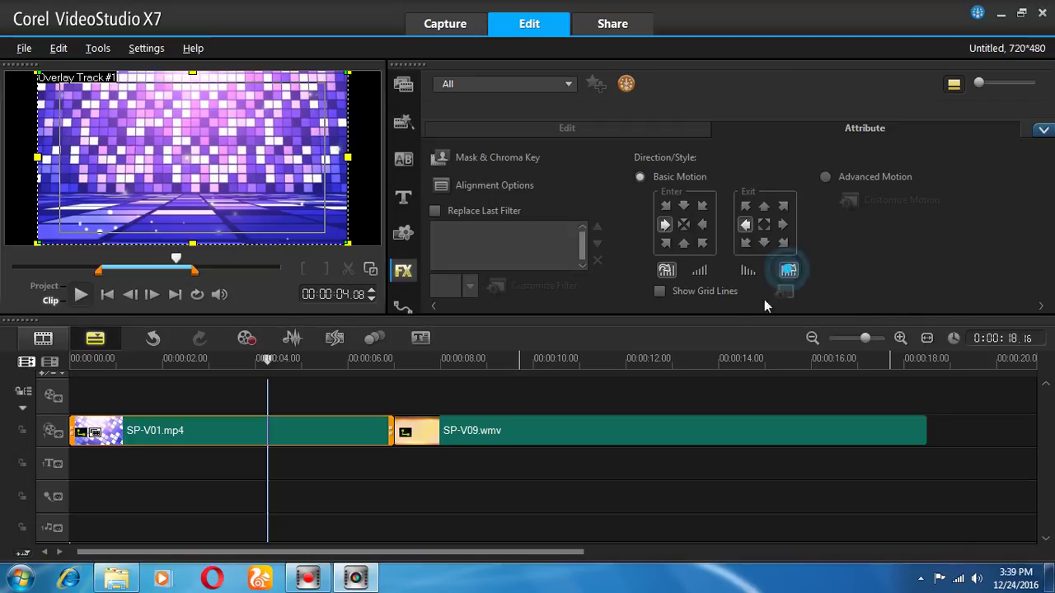
Step: Play SP-V01.mp4 from the start to preview its rotating enter and exit motion
drag(285, 369, 53, 381)
key(space)
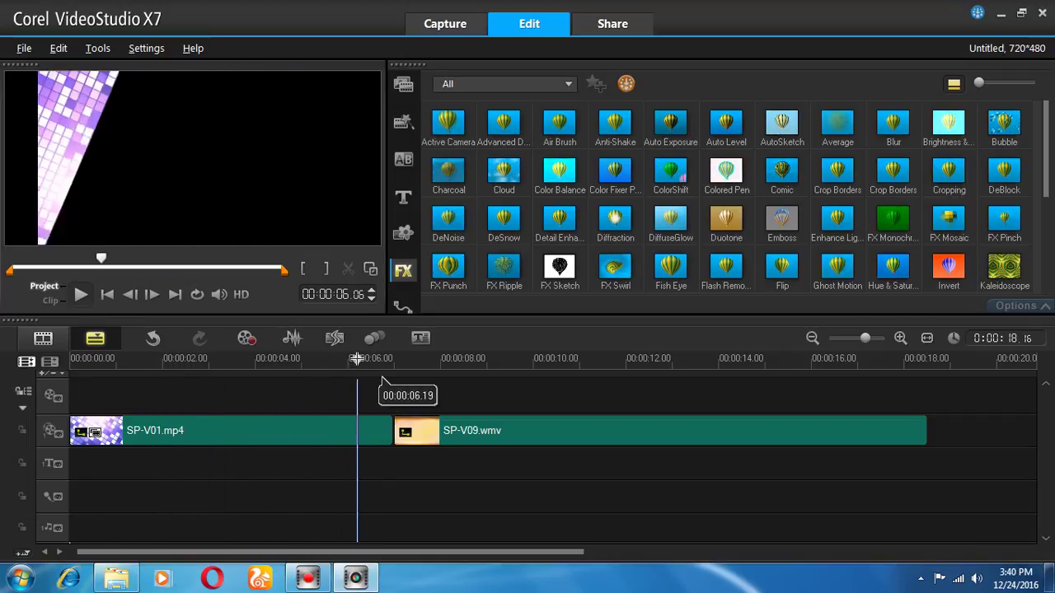
key(space)
Step: Enable the fade-in motion effect on the SP-V01.mp4 overlay clip and play it from the start
click(260, 424)
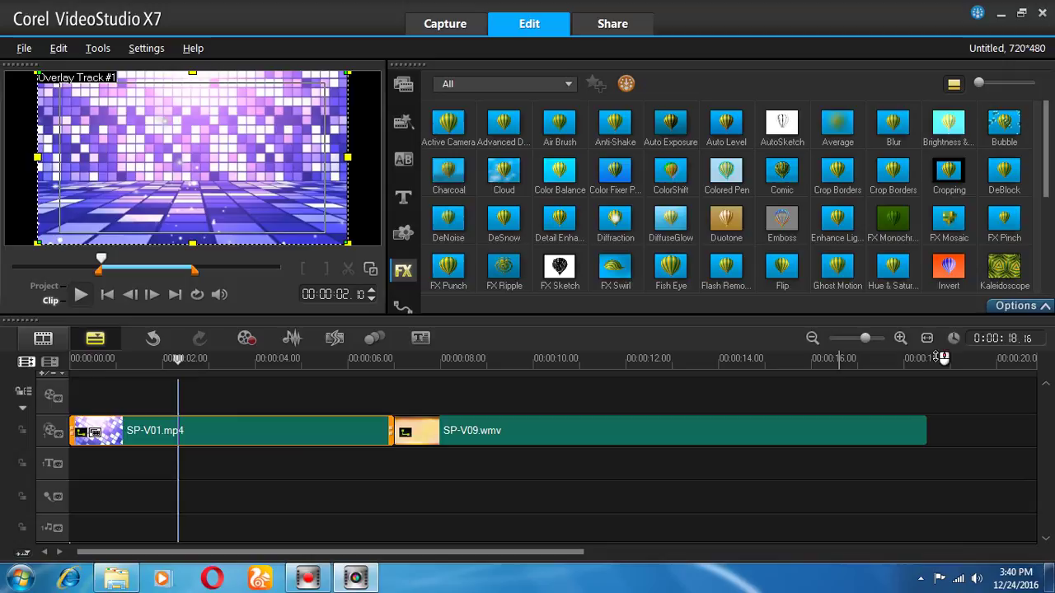
click(1013, 306)
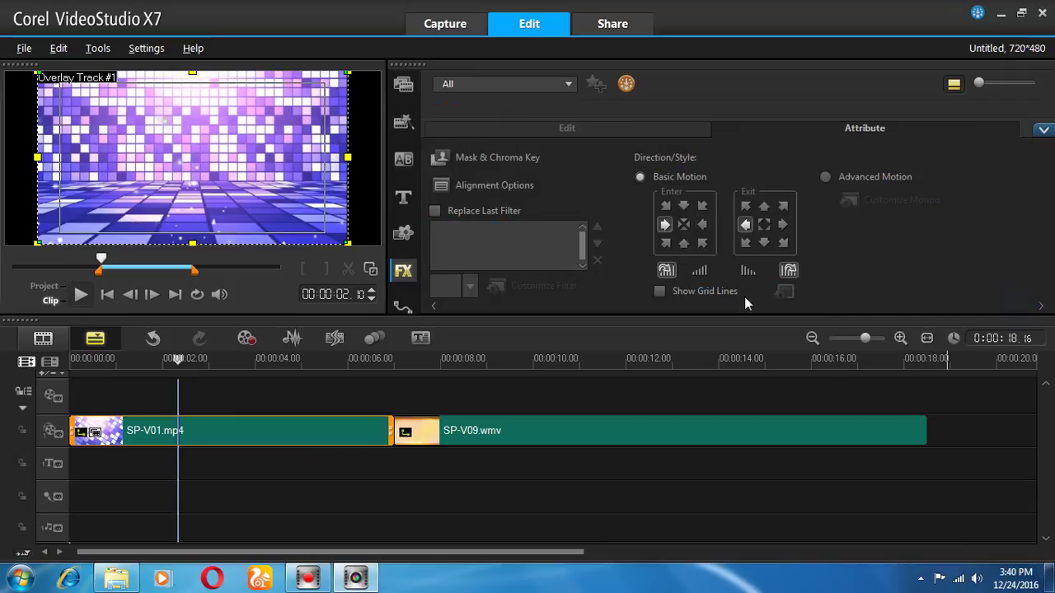
click(700, 271)
drag(198, 365, 76, 366)
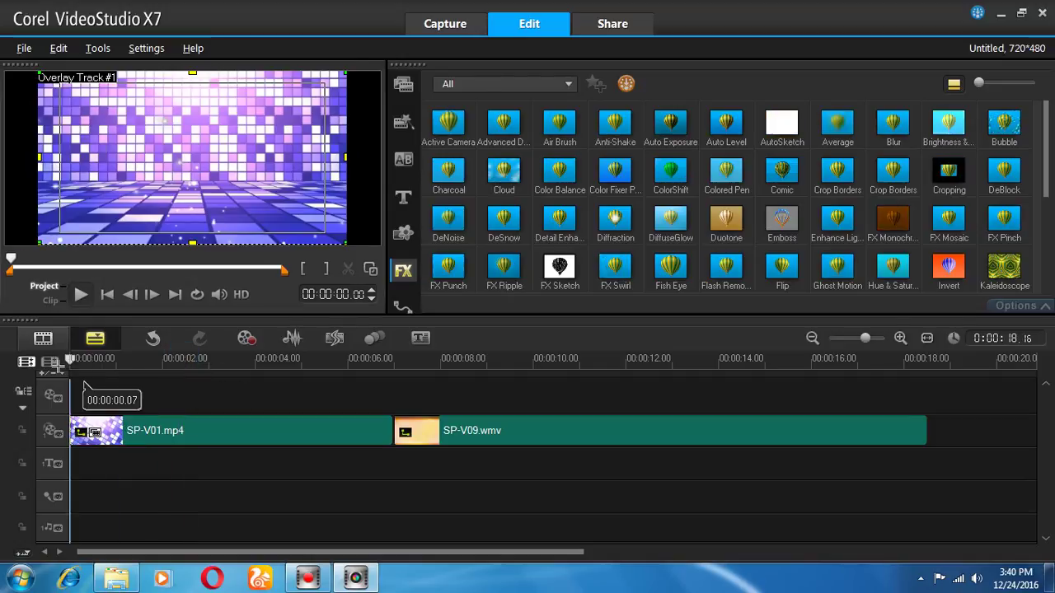
key(space)
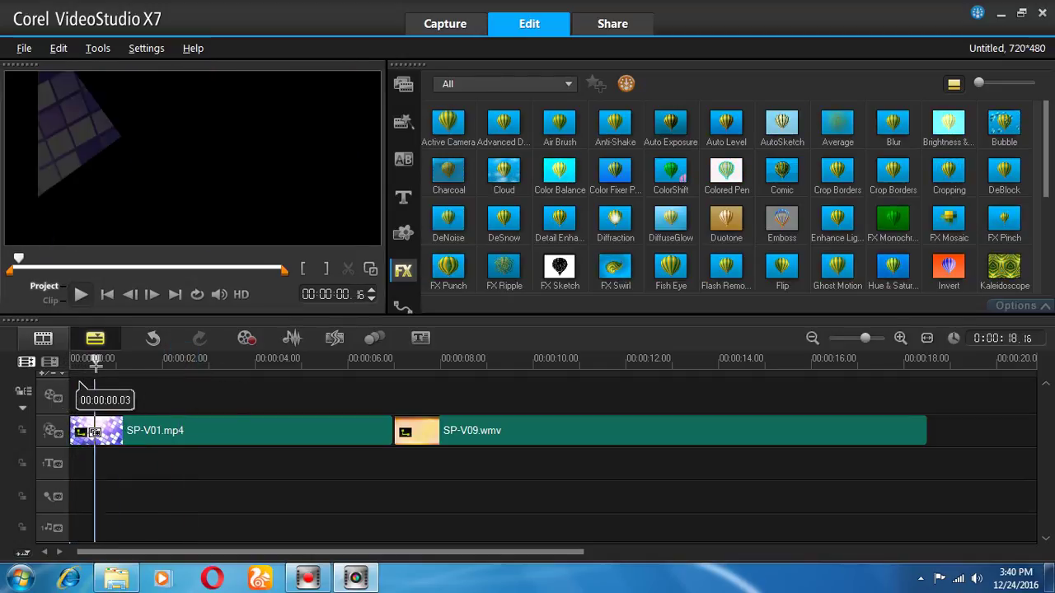
key(space)
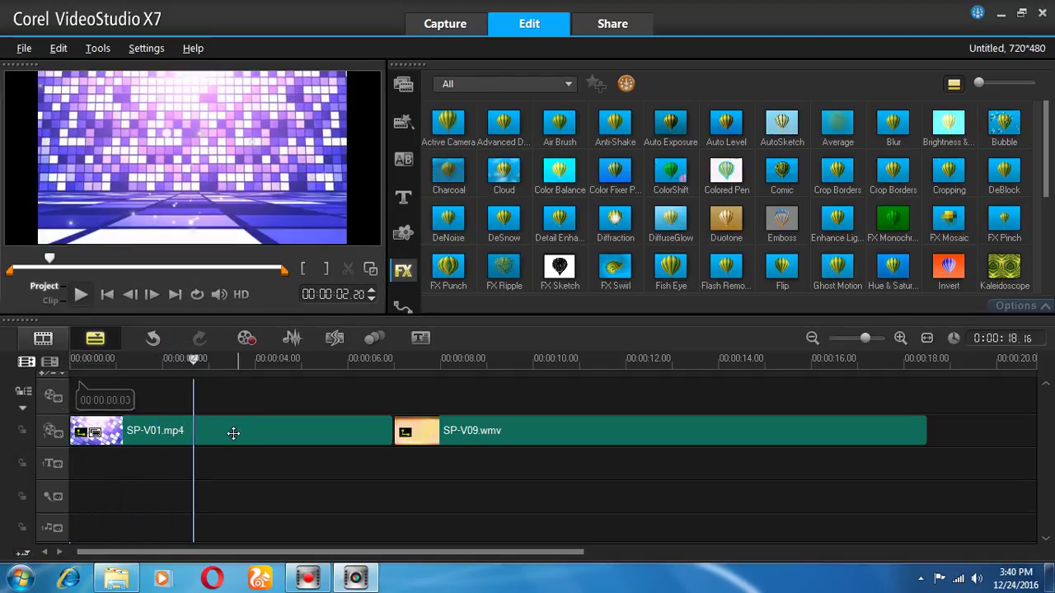
Step: Turn off SP-V01.mp4's enter and exit rotation, leaving only the fade effects, and scrub through the clip
click(234, 432)
click(1017, 305)
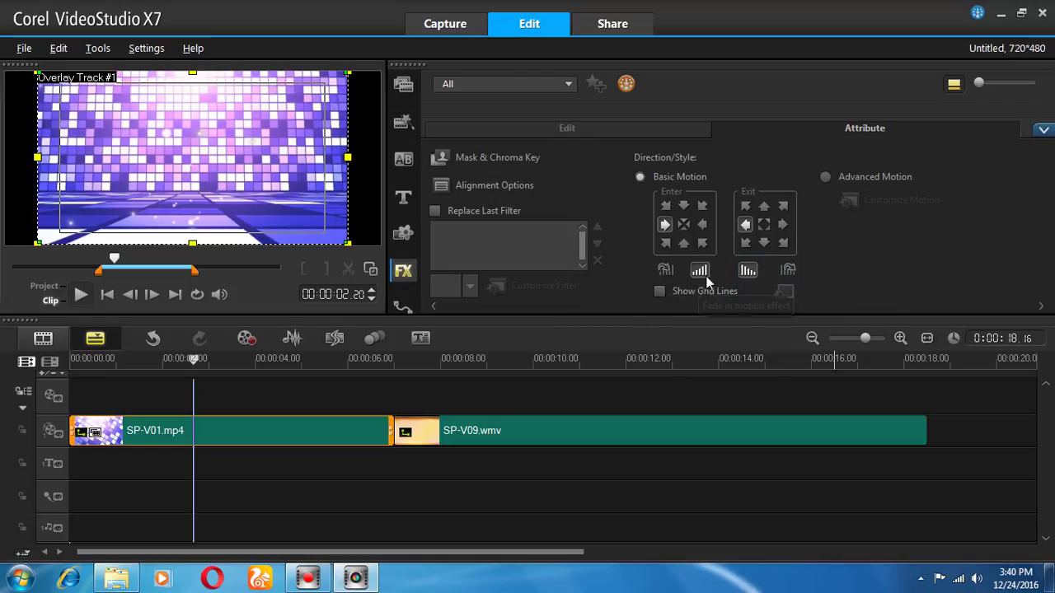
drag(219, 359, 296, 412)
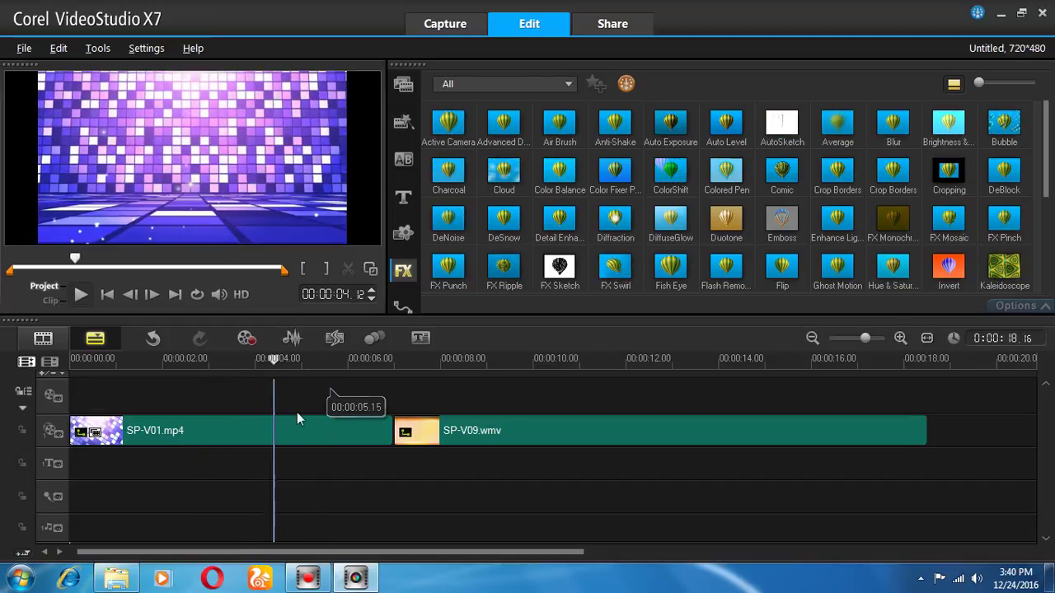
Step: Set both the enter and exit directions of SP-V01.mp4 to static and scrub toward the clip's end to preview the fade
click(278, 440)
click(1004, 320)
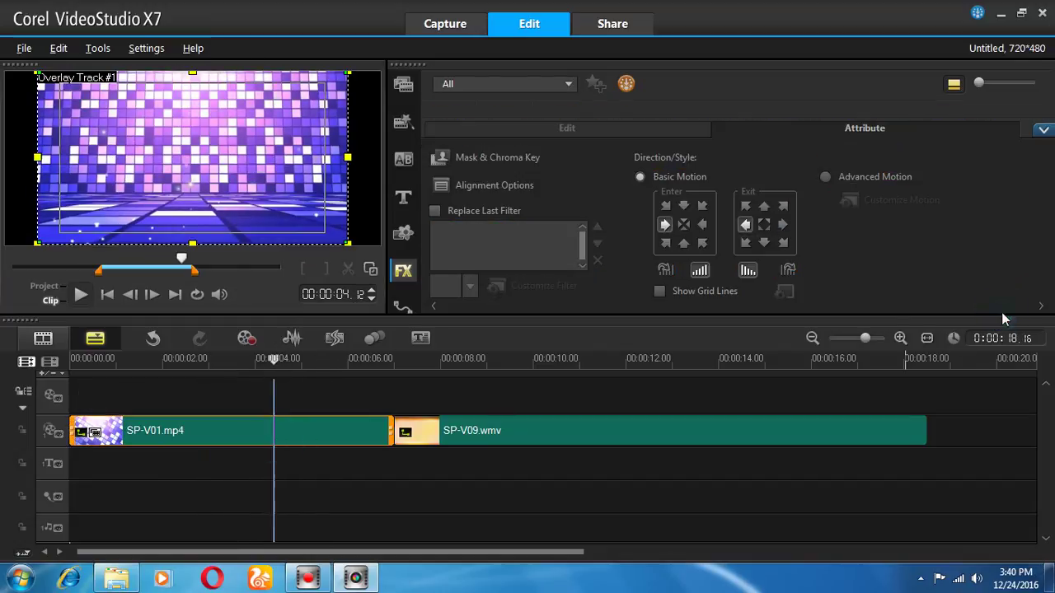
click(764, 228)
click(684, 225)
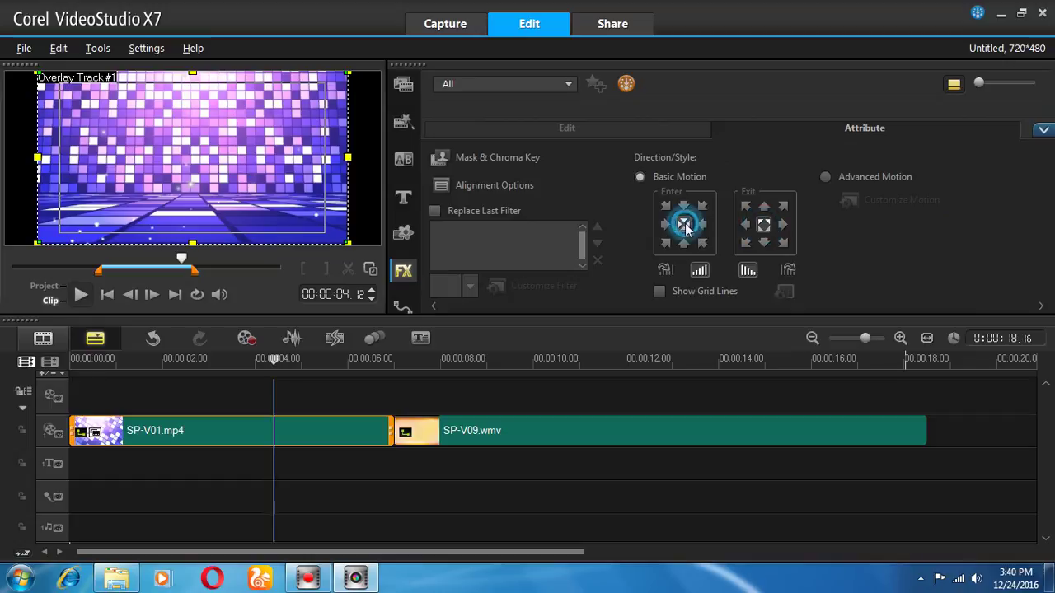
drag(285, 358, 370, 365)
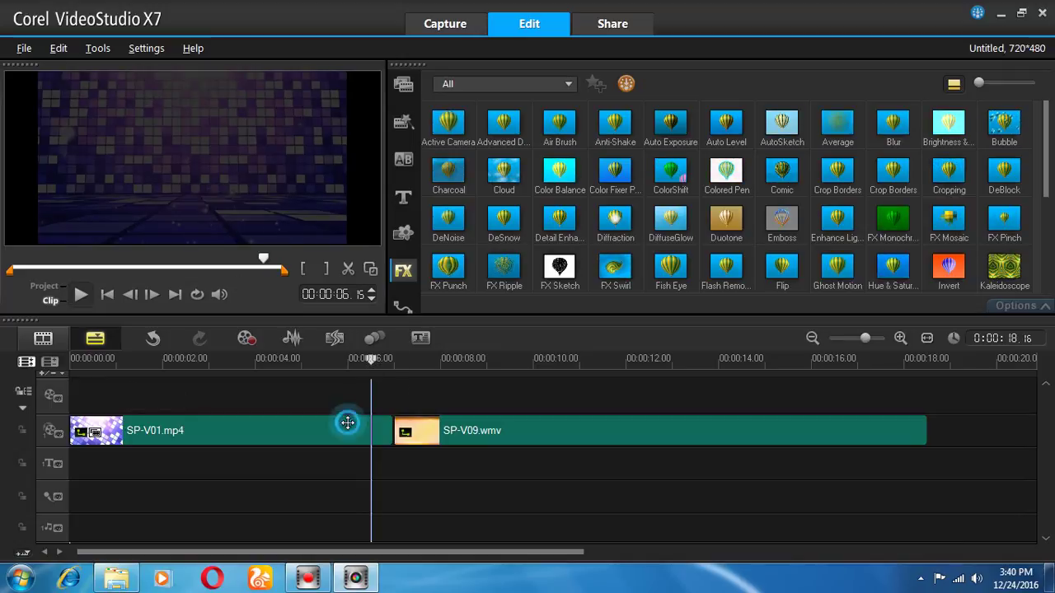
Step: Turn off the fade-in and fade-out effects on SP-V01.mp4 and scrub through the clip to check it
click(346, 423)
click(1012, 305)
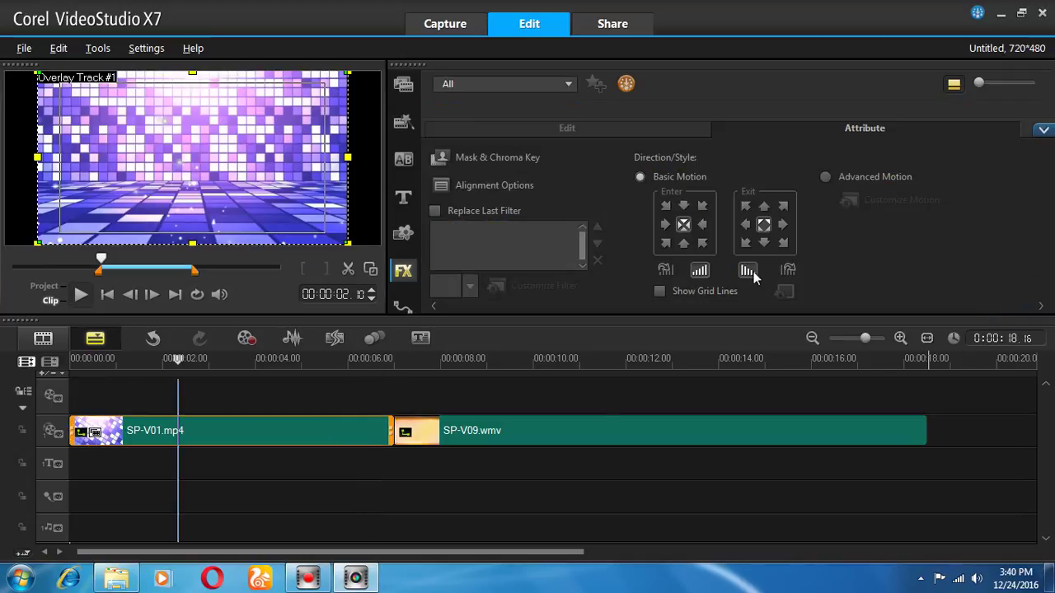
click(698, 271)
drag(183, 359, 112, 359)
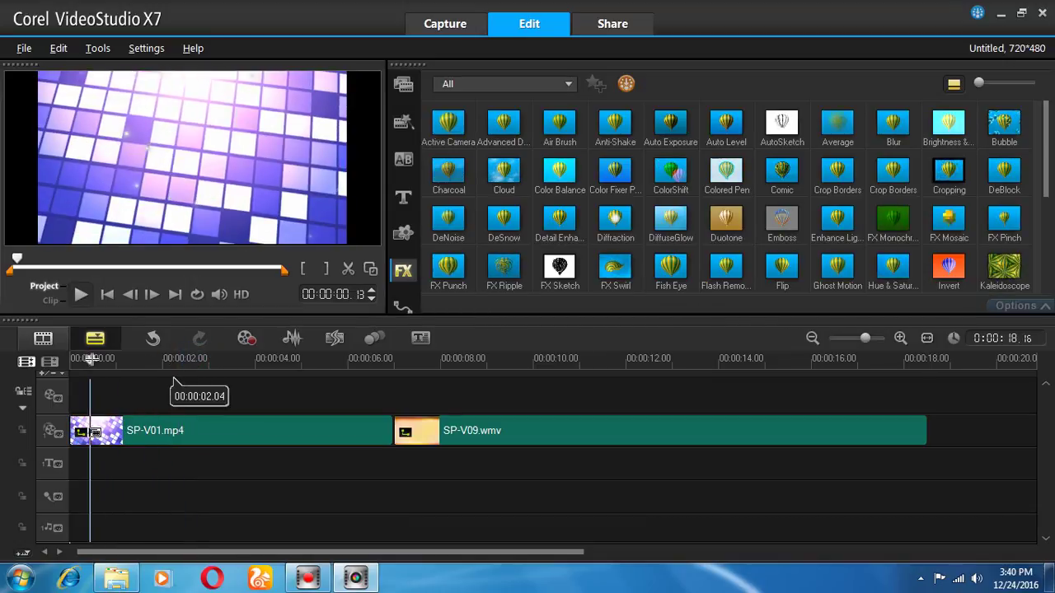
click(346, 359)
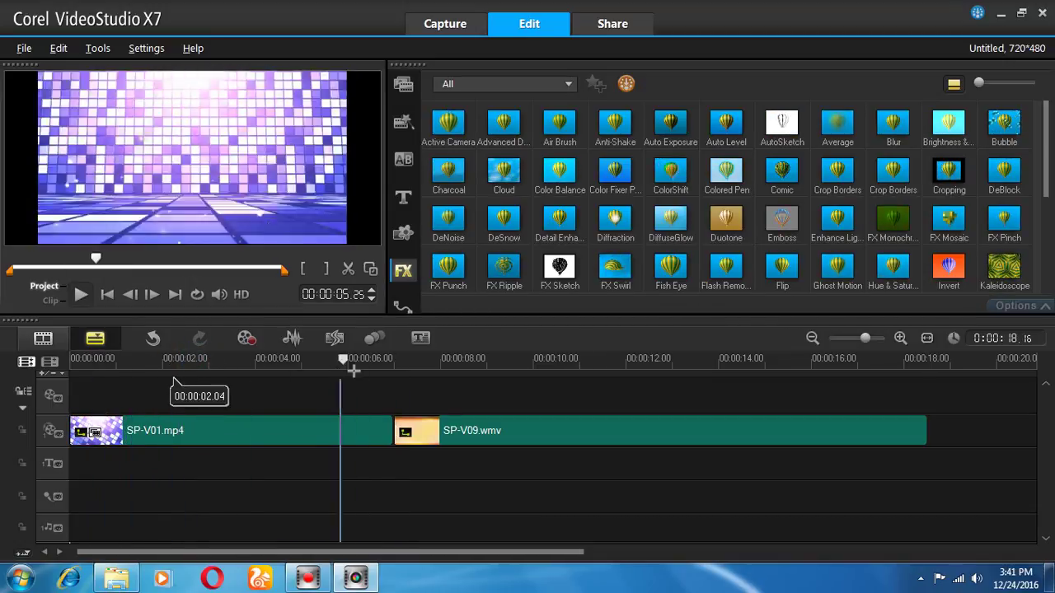
click(369, 361)
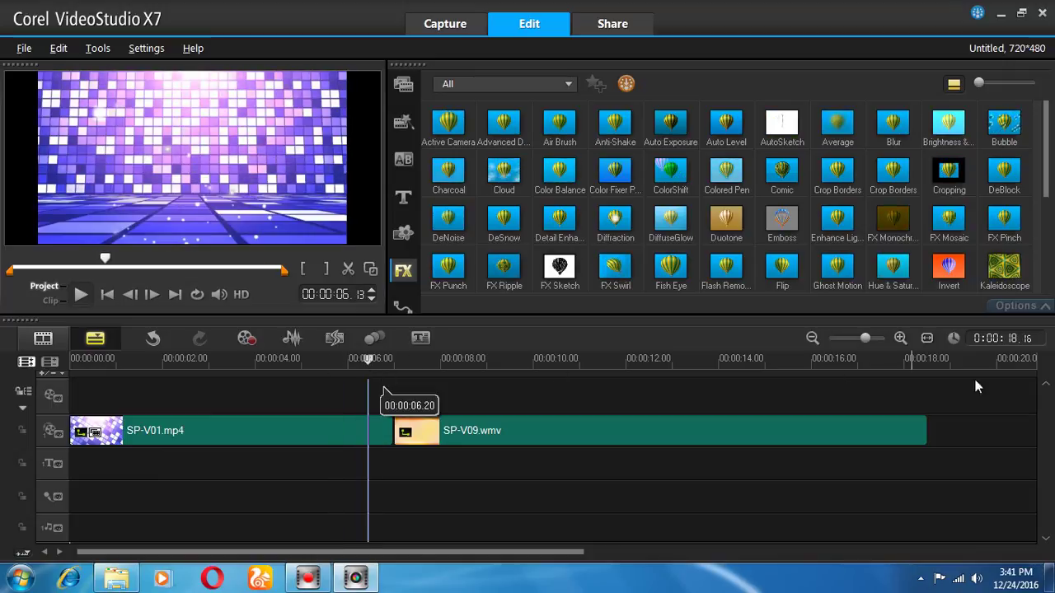
Step: Set SP-V09.wmv's exit direction to the lower-right and reselect the SP-V01.mp4 overlay clip
click(725, 429)
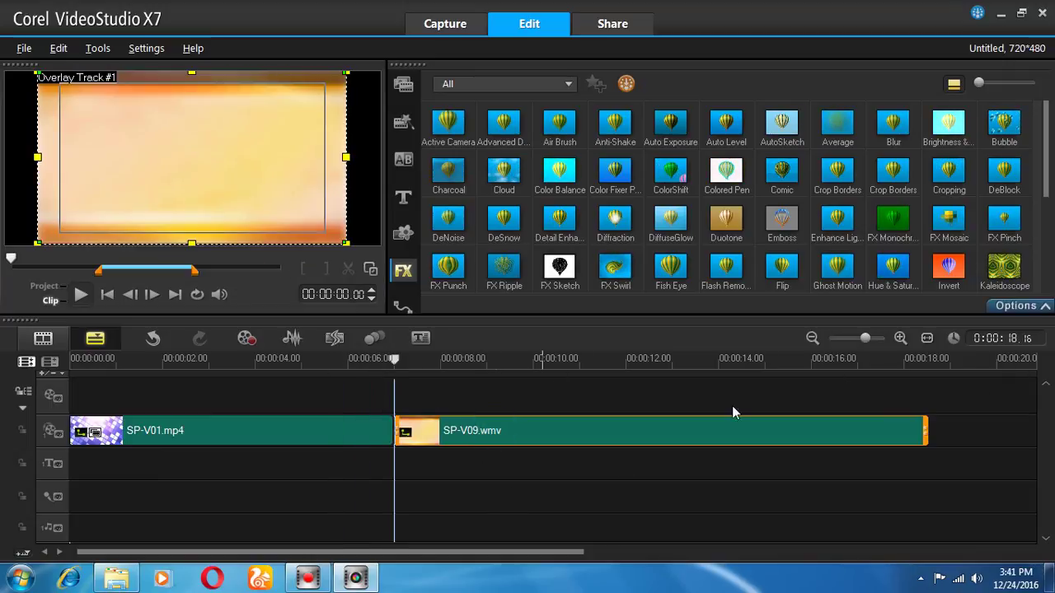
click(1018, 306)
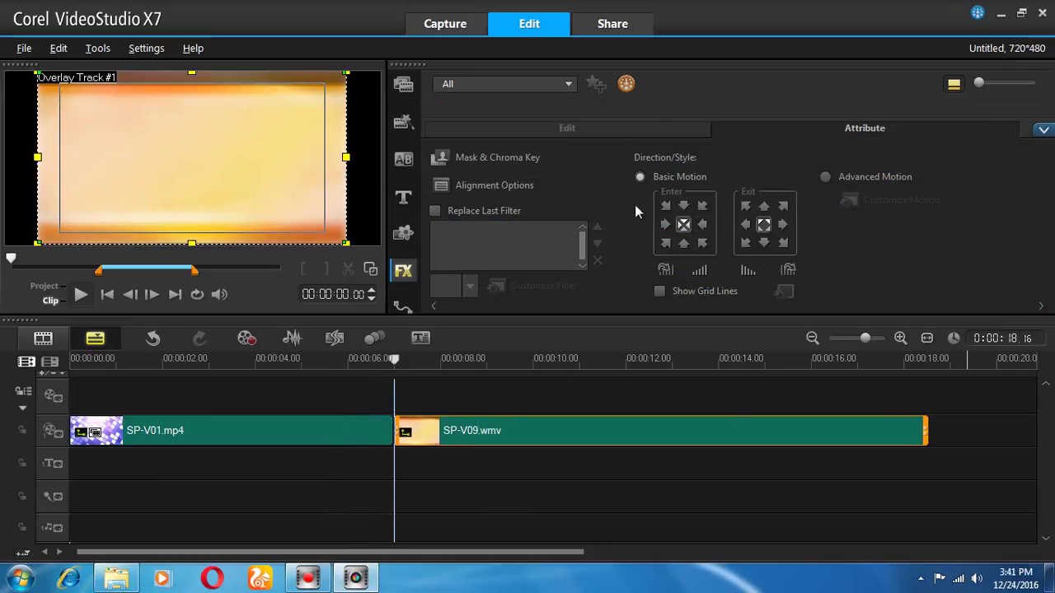
click(783, 242)
click(284, 422)
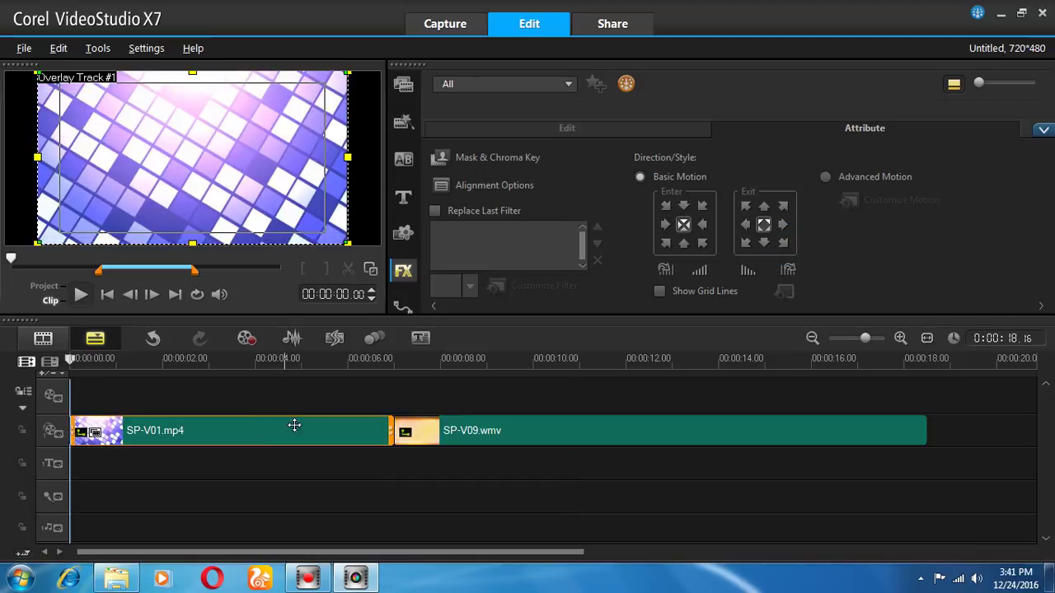
Step: Turn on SP-V01.mp4's fade-in, set it to enter from the upper-right and exit to the right, and scrub through it
click(698, 272)
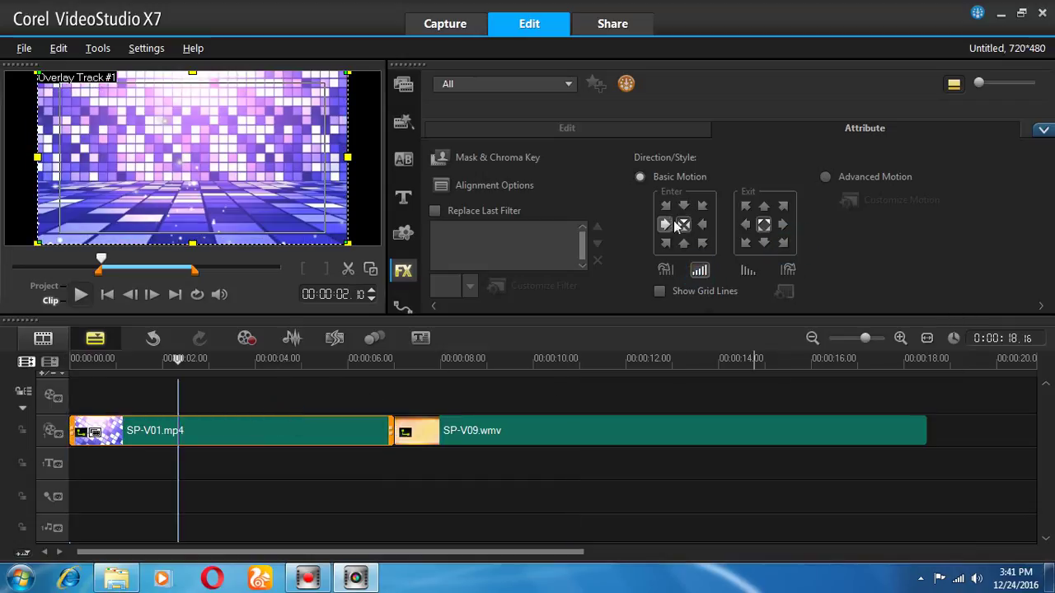
click(702, 206)
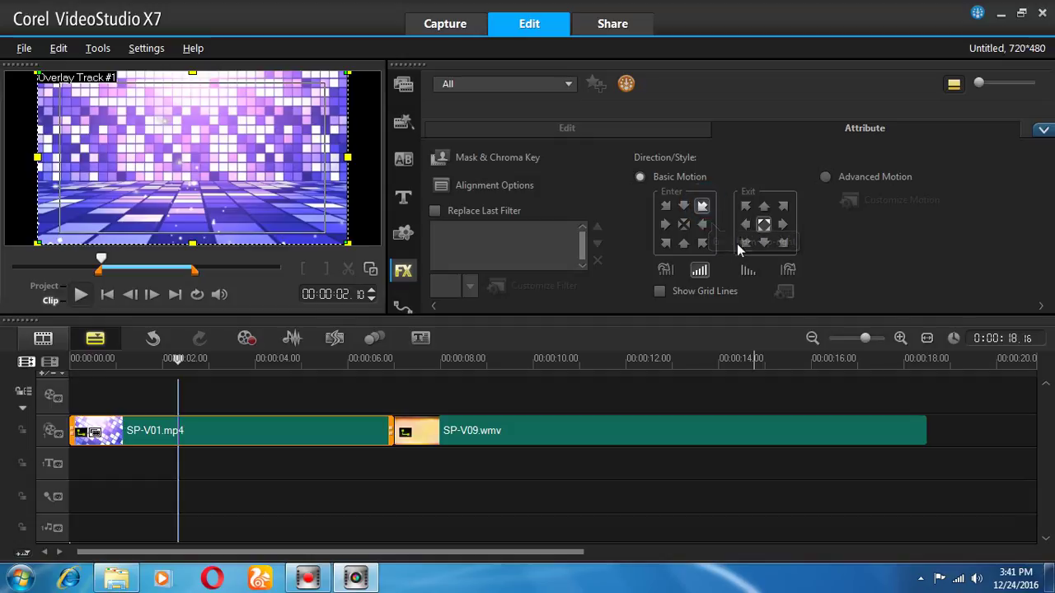
click(782, 224)
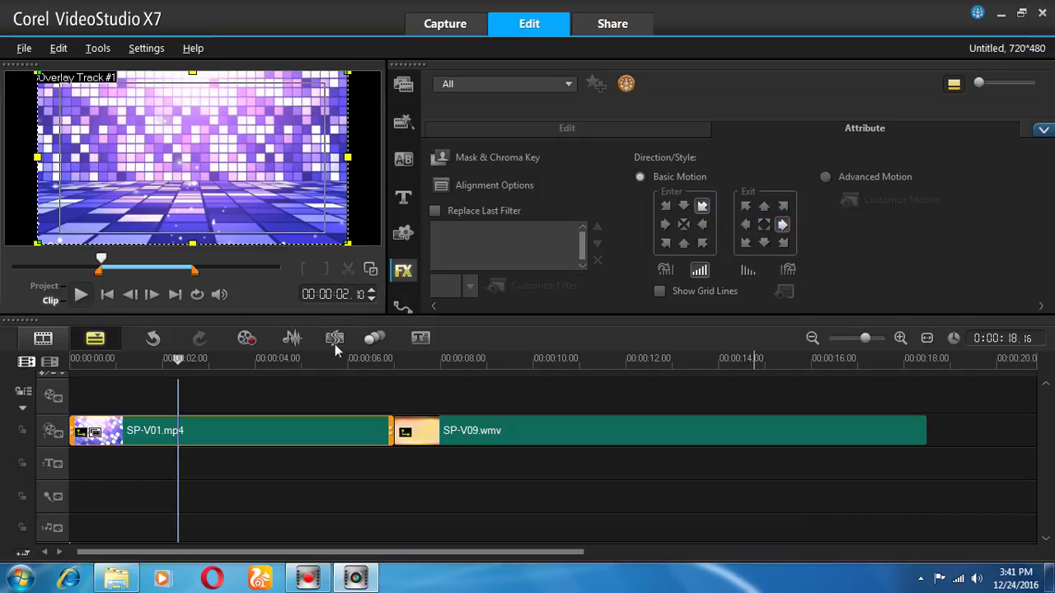
click(247, 358)
click(111, 386)
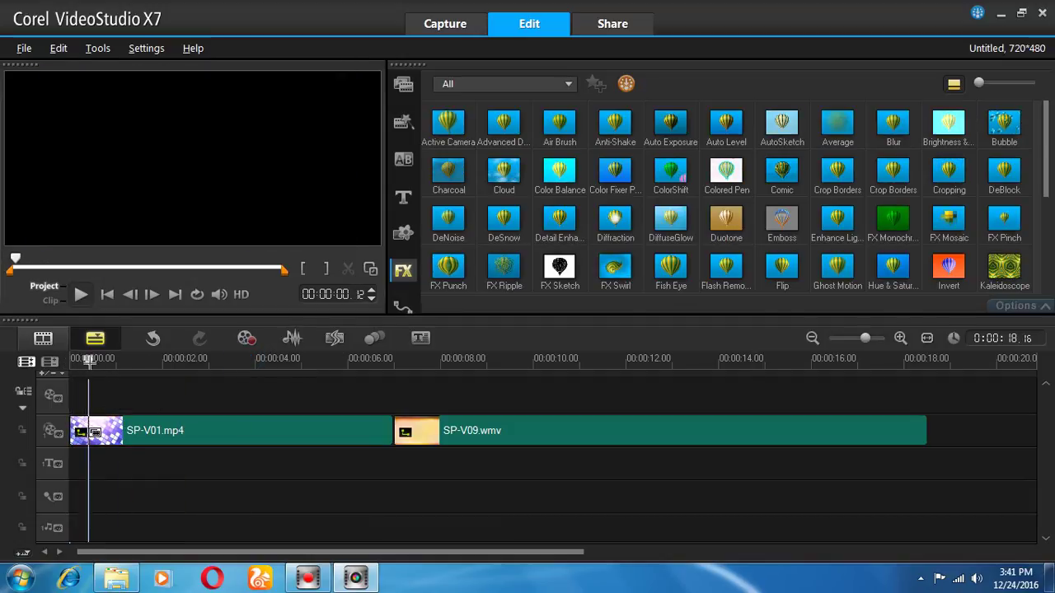
drag(122, 360, 249, 387)
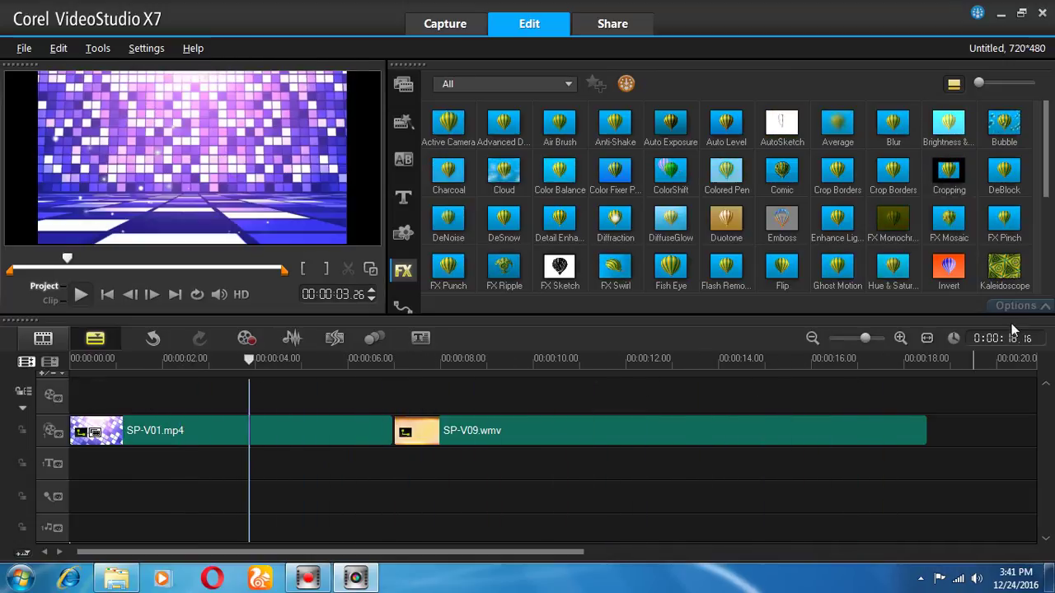
Step: Show grid lines for the SP-V09.wmv overlay clip and shrink its height to fill the upper half of the frame
click(795, 432)
click(1018, 306)
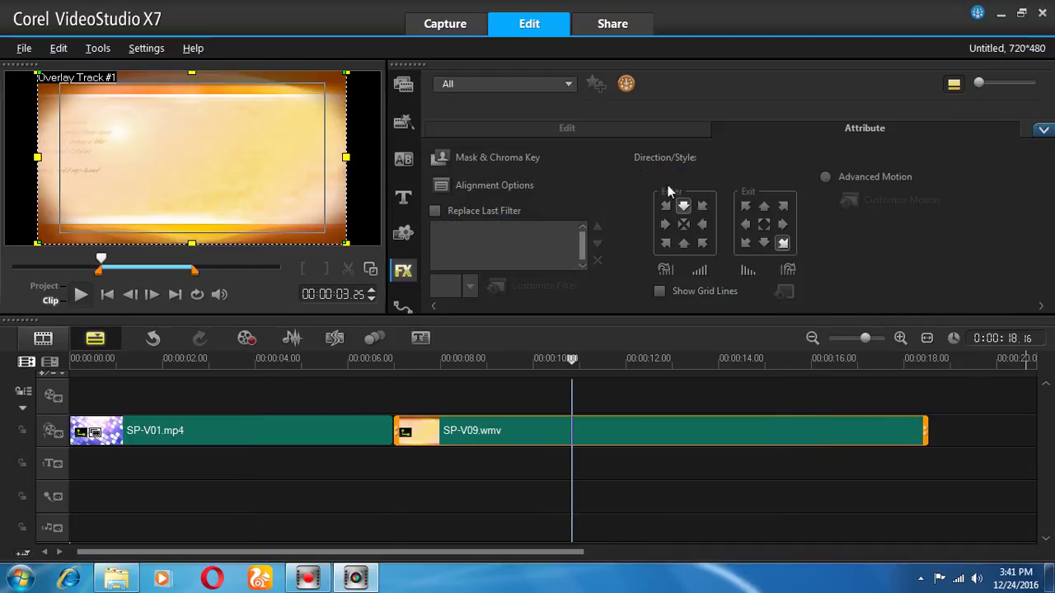
click(702, 291)
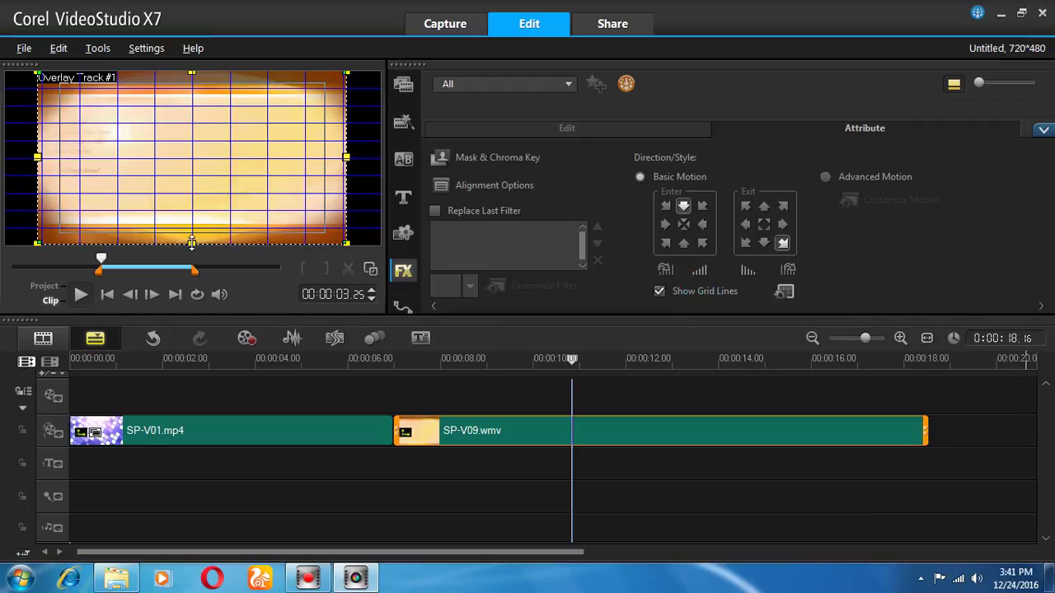
drag(191, 241, 208, 161)
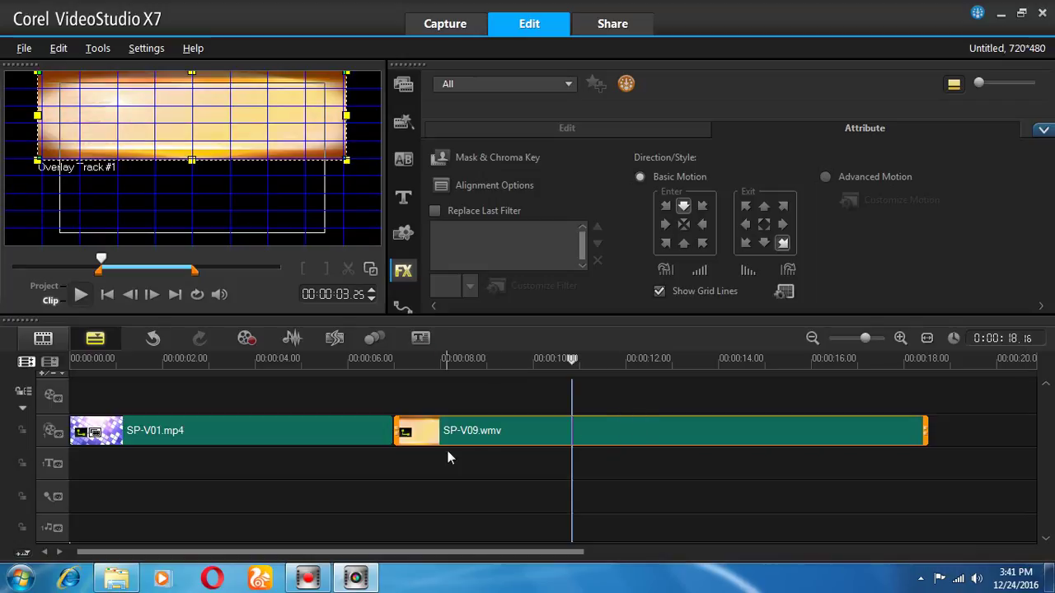
Step: Set the number of overlay tracks to 2 in the Track Manager
drag(443, 465, 487, 423)
right_click(278, 464)
click(345, 455)
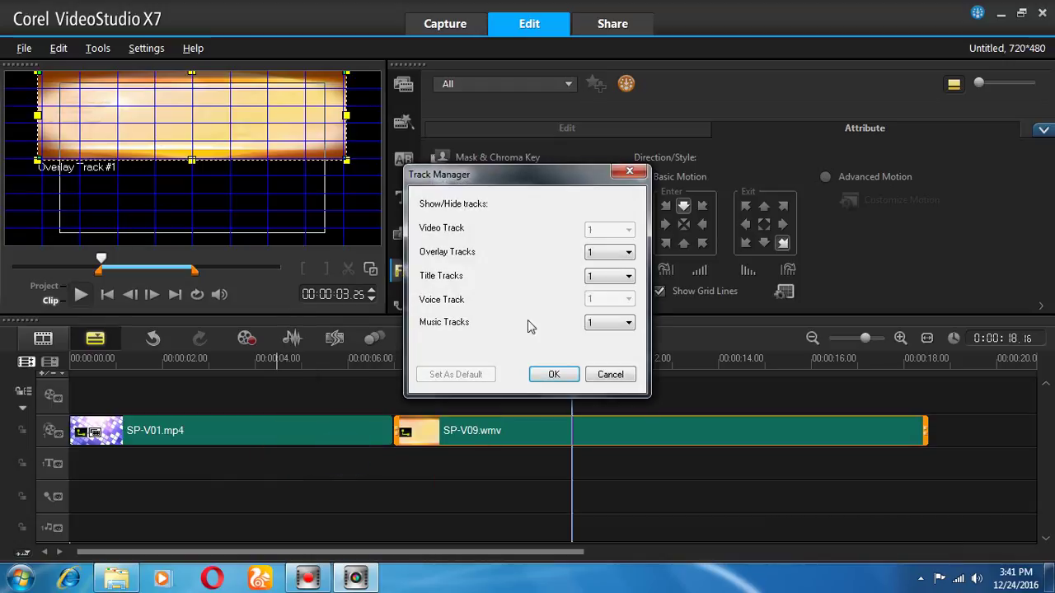
click(614, 260)
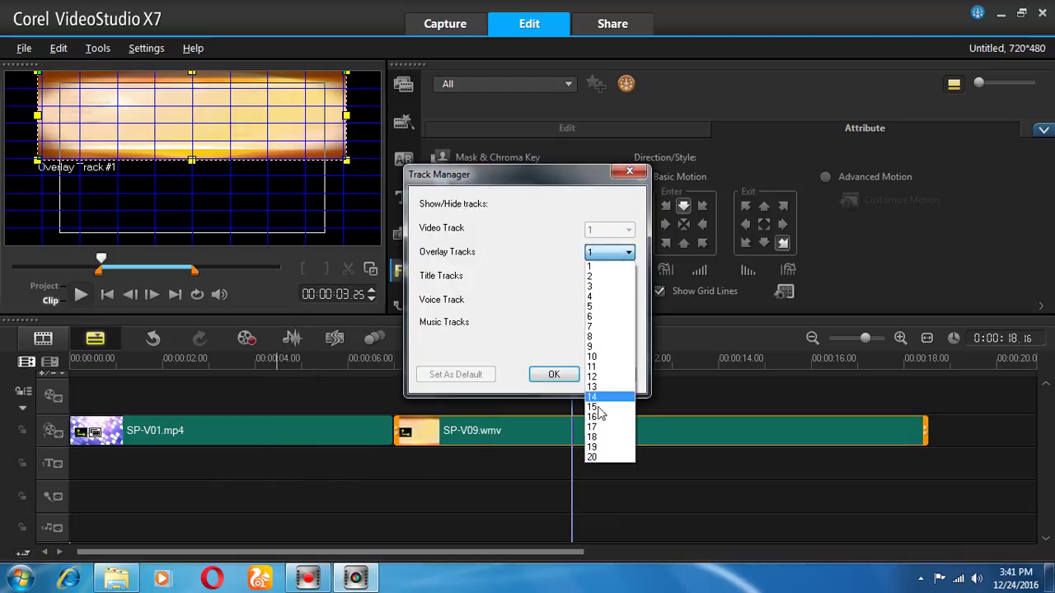
click(605, 277)
click(554, 374)
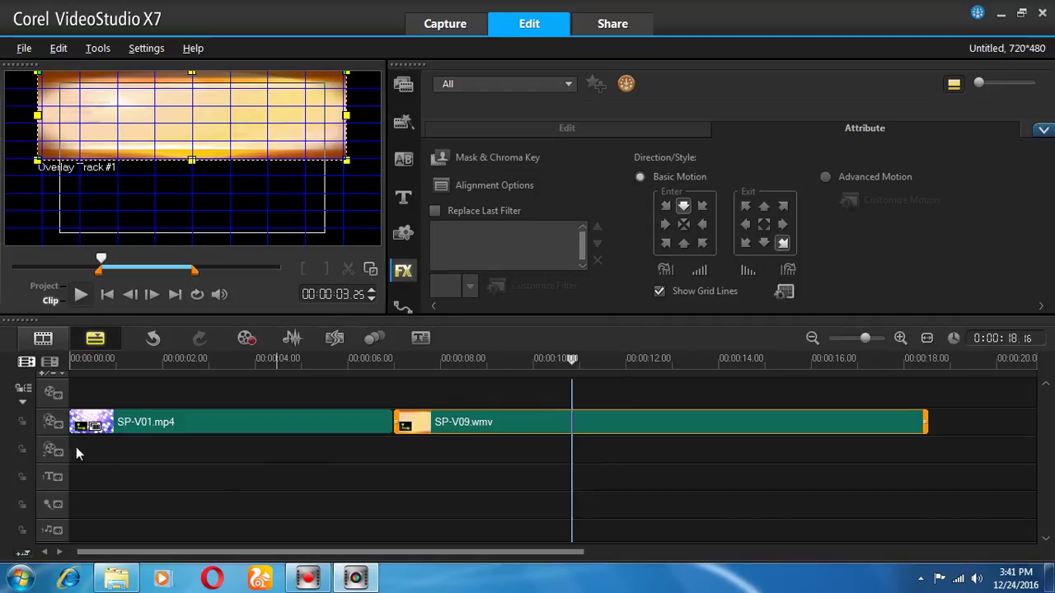
Step: Move SP-V09.wmv to the start of the second overlay track, then shrink SP-V01.mp4 to the frame's lower half and preview
drag(491, 433, 169, 461)
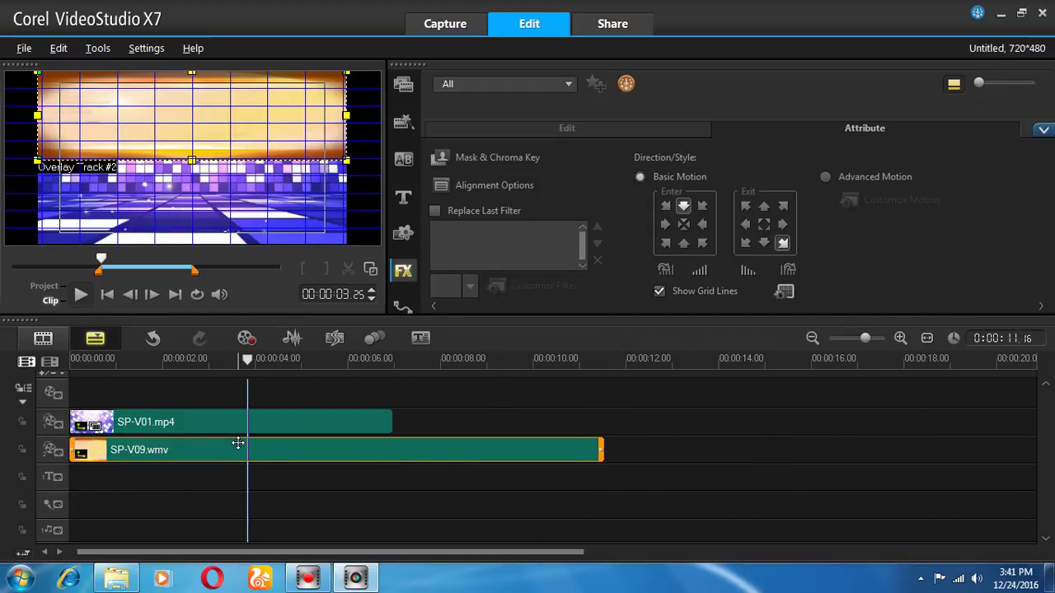
click(199, 422)
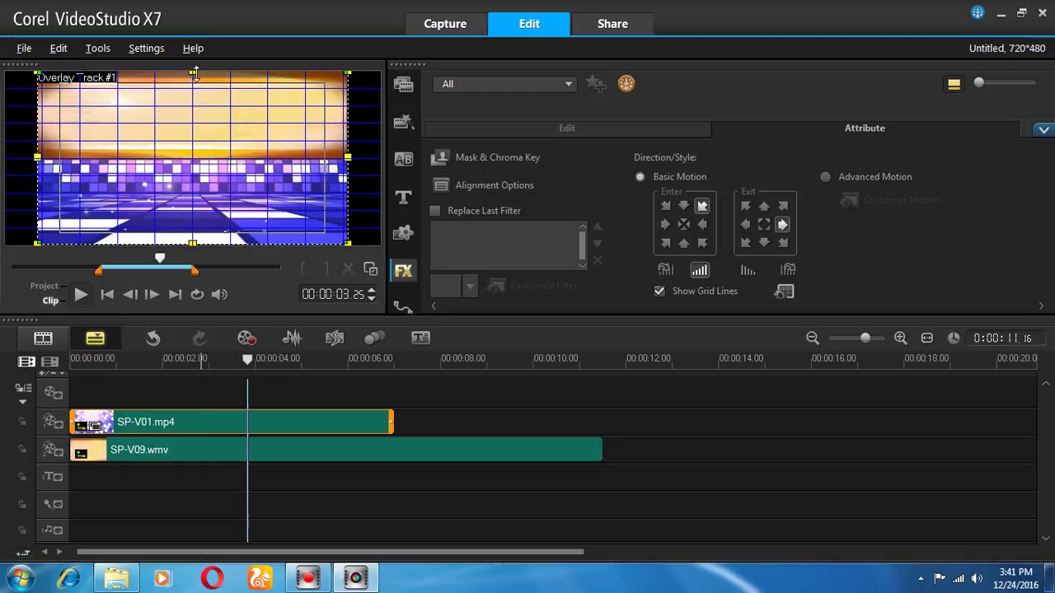
drag(192, 74, 179, 158)
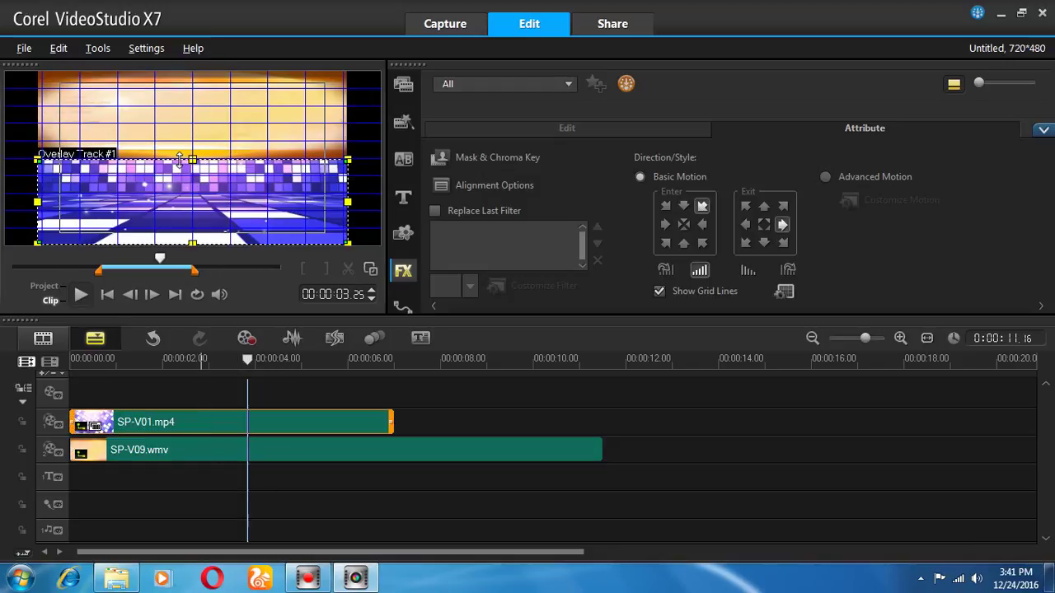
click(271, 357)
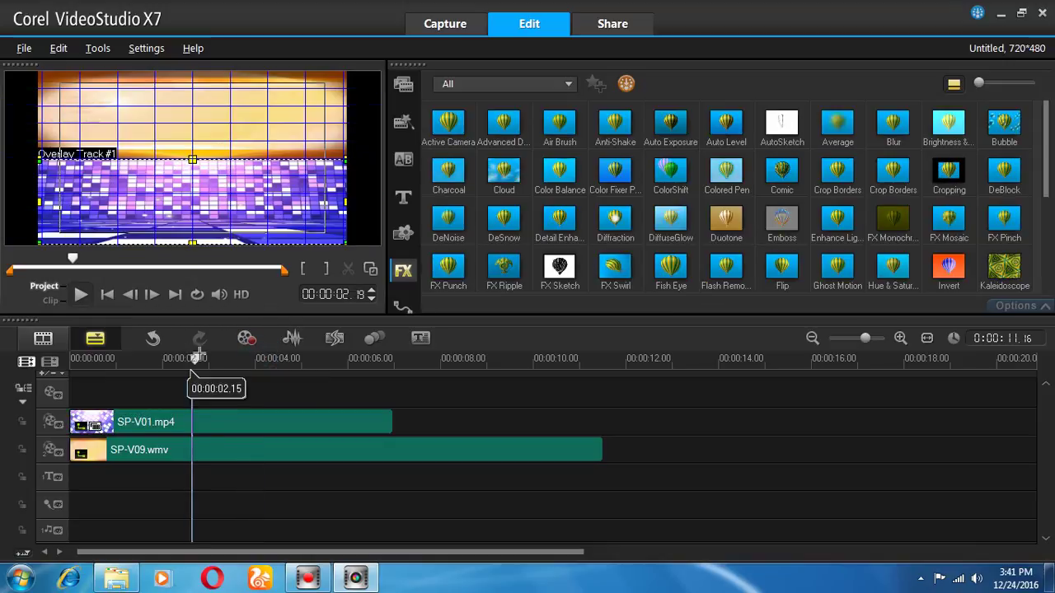
drag(271, 357, 217, 357)
Step: Change the grid line color to white in SP-V09.wmv's Grid Line Options
click(277, 445)
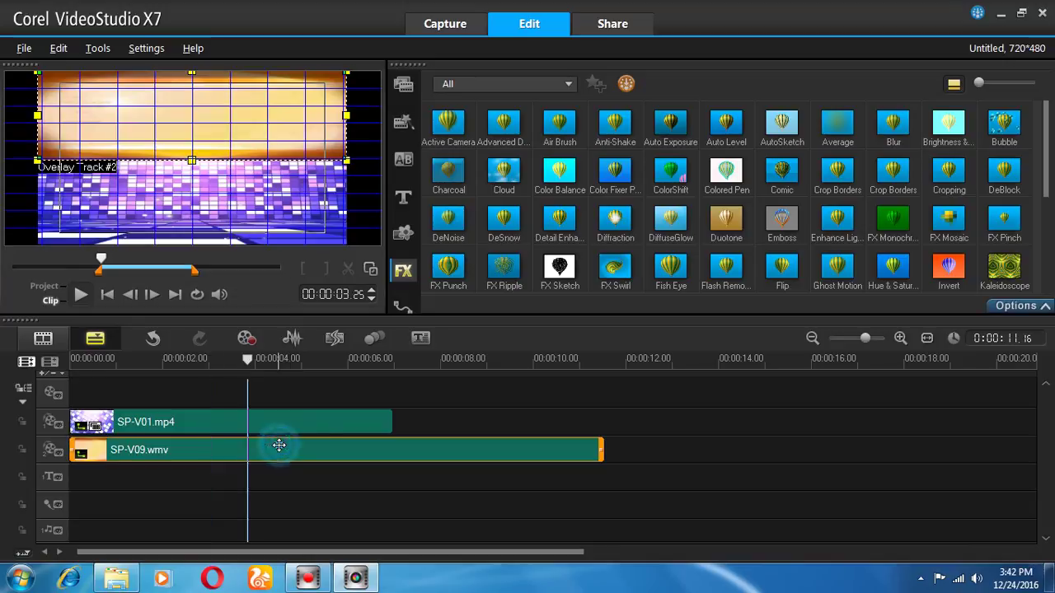
click(1017, 306)
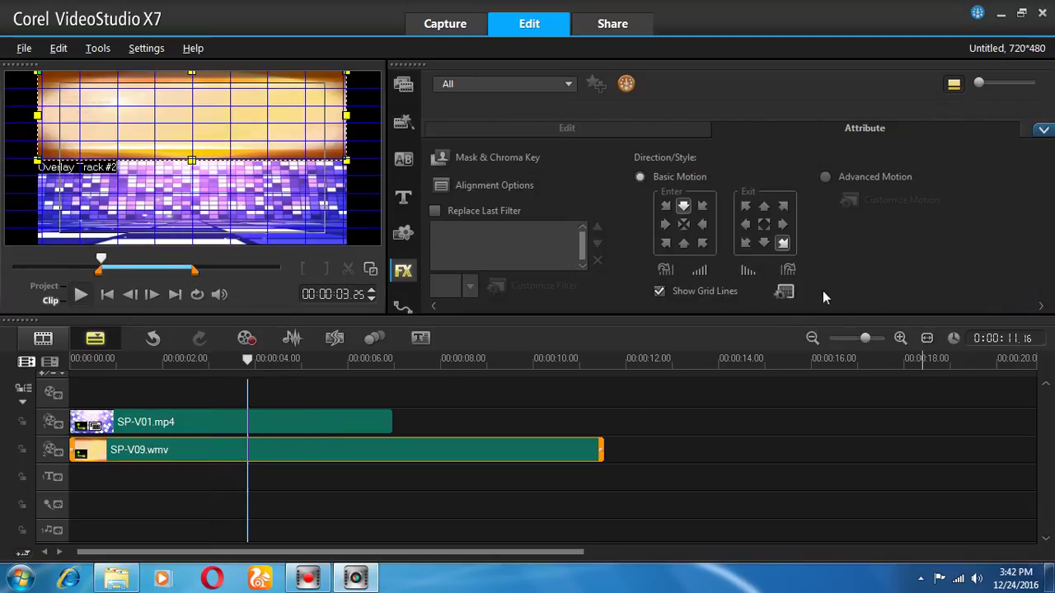
click(793, 292)
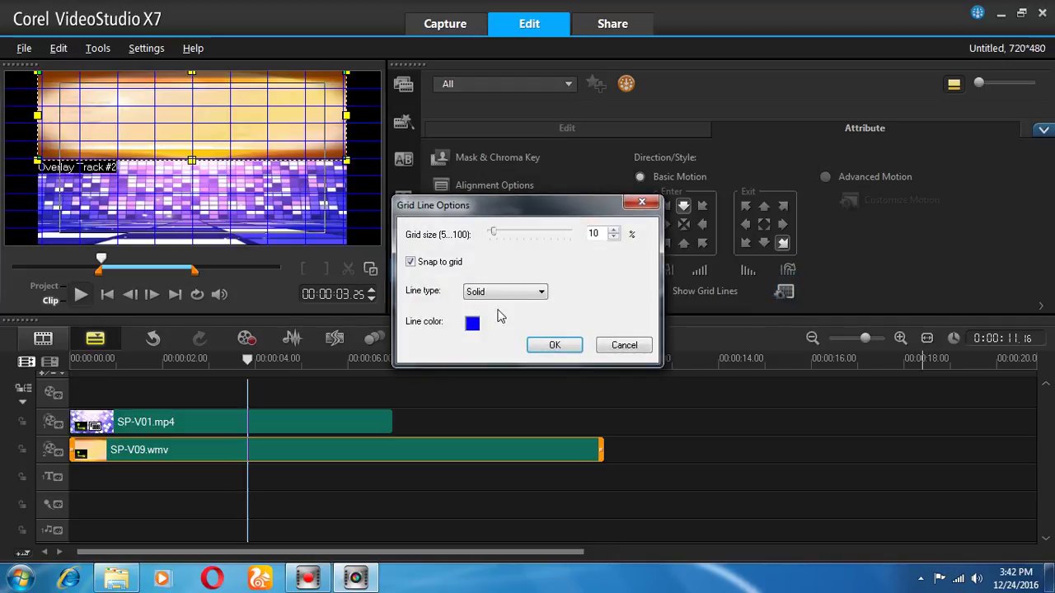
click(471, 326)
click(554, 372)
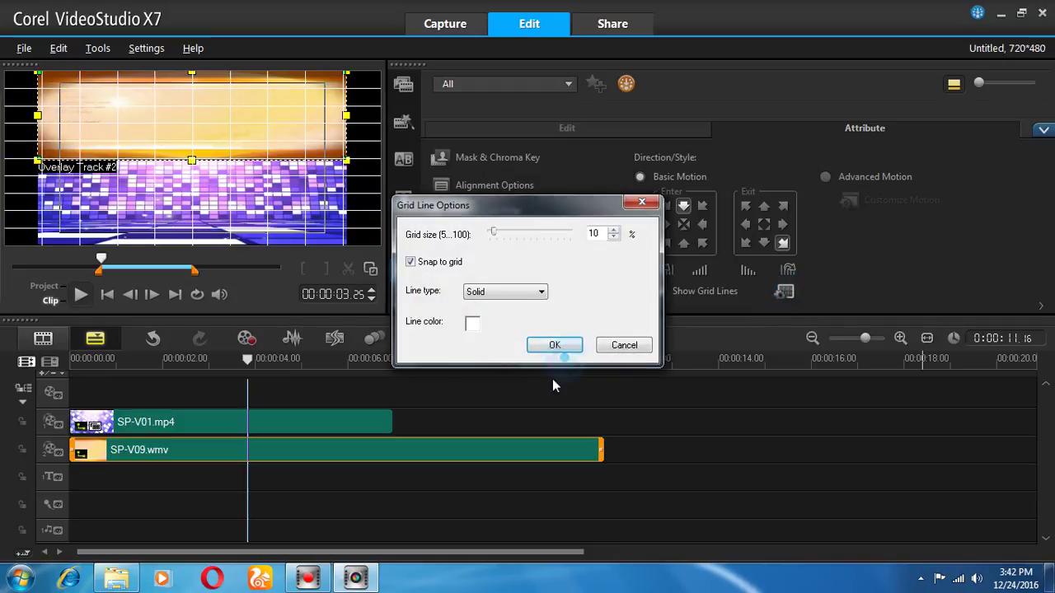
Step: Try the Dash and Dot line types for the grid lines
click(486, 295)
click(491, 316)
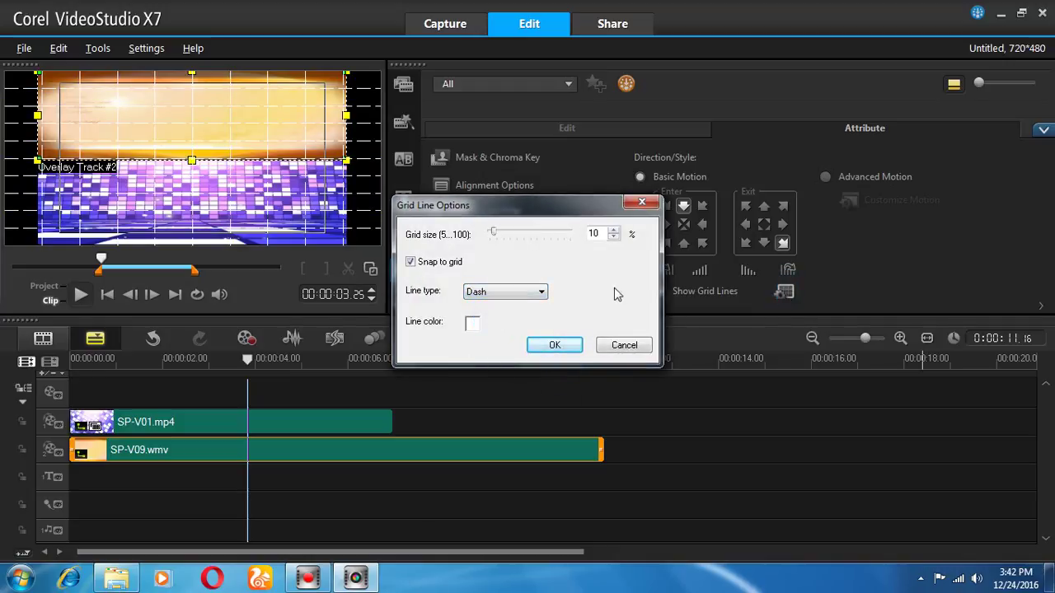
click(493, 292)
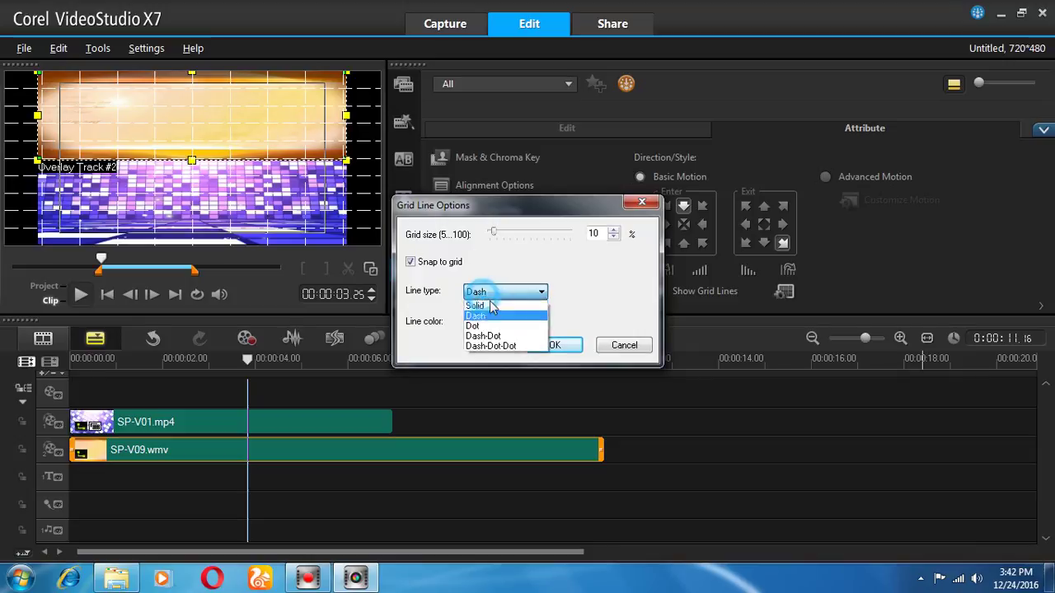
click(489, 326)
click(410, 261)
Step: Apply Dash-Dot grid lines with a larger grid size and scrub through the two stacked overlay clips
click(521, 292)
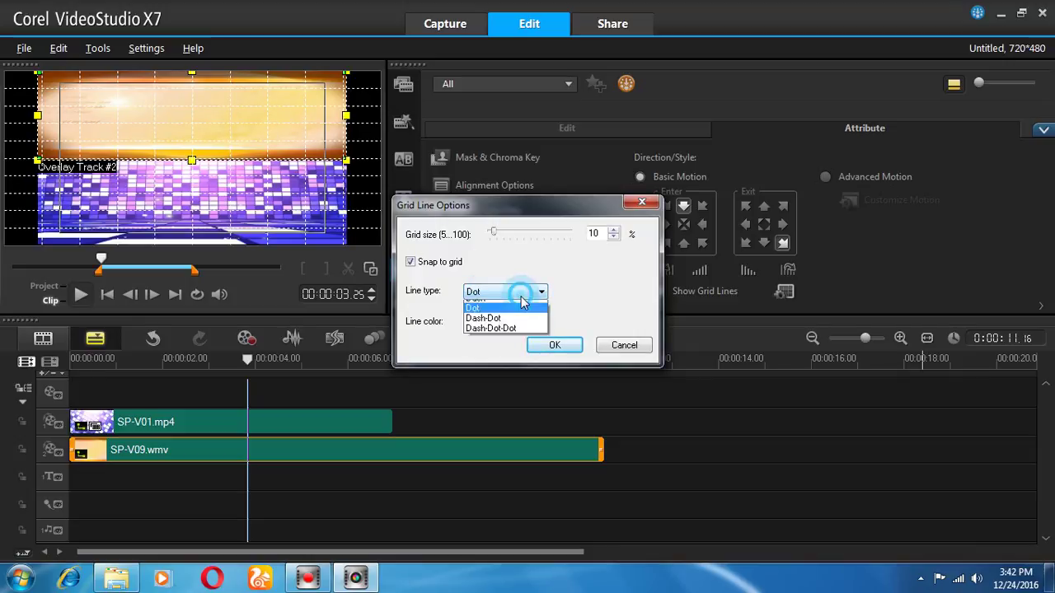
click(494, 336)
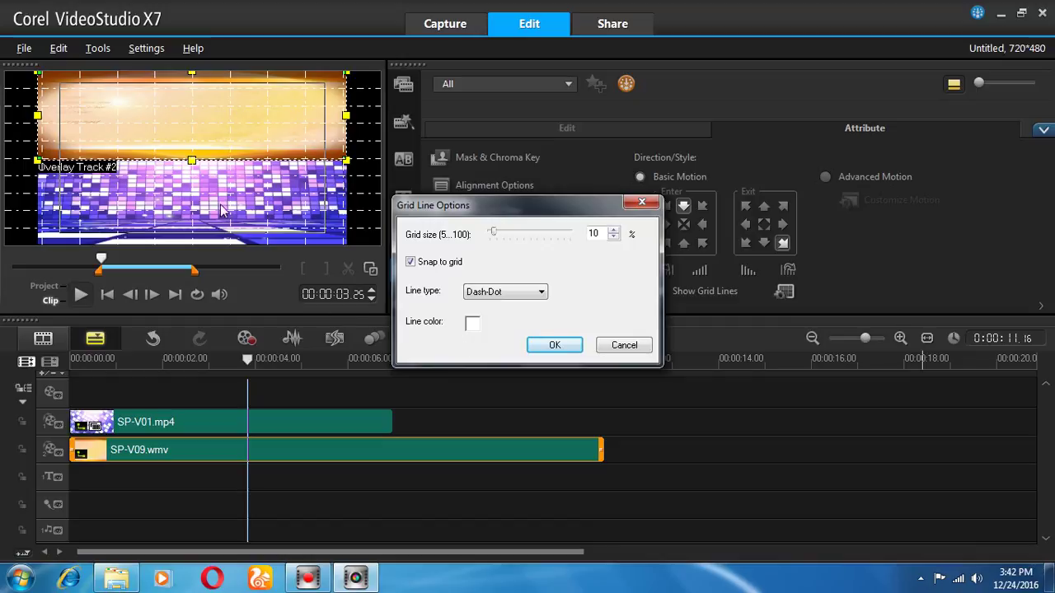
mouse_move(503, 236)
mouse_down()
mouse_move(525, 234)
mouse_move(487, 237)
mouse_move(498, 238)
mouse_up()
click(554, 346)
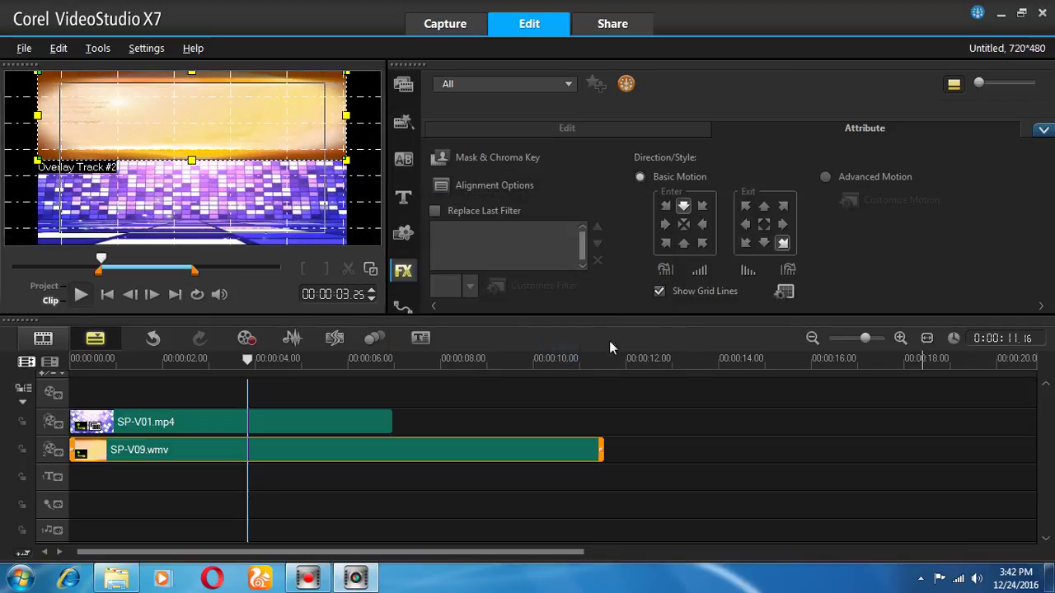
drag(282, 358, 329, 357)
drag(270, 375, 233, 375)
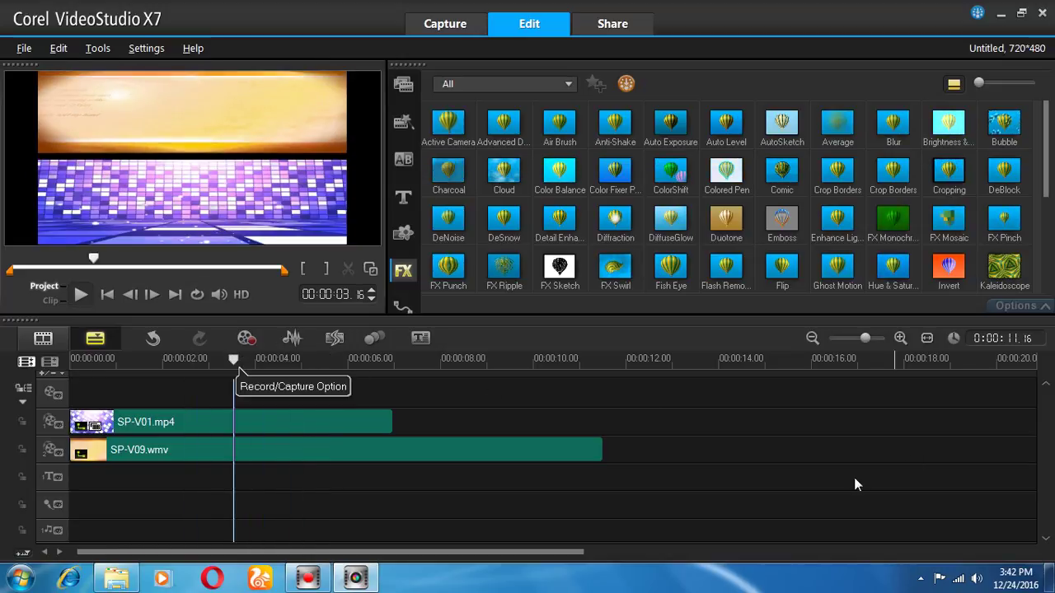